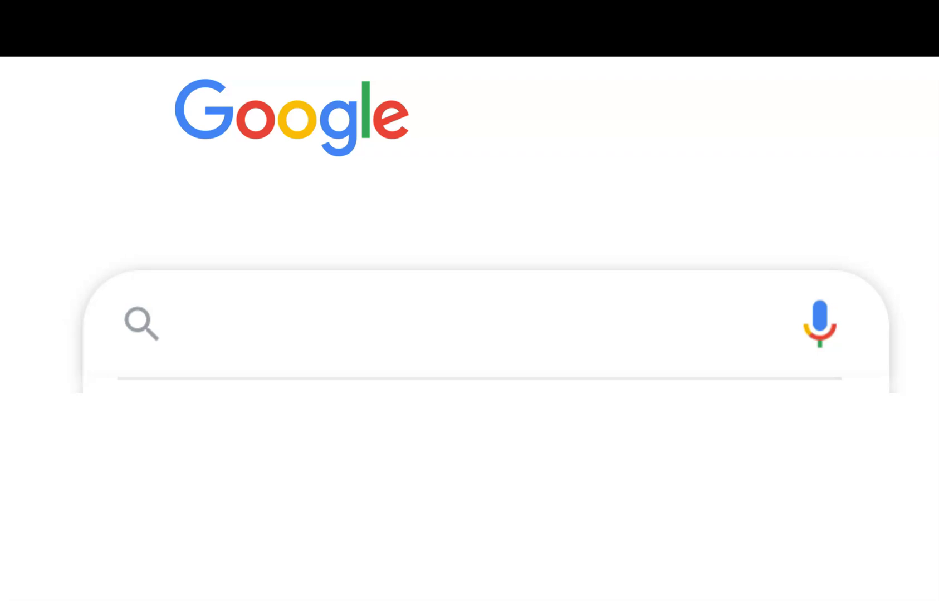
Start a Google search for 'save the'
type("save the")
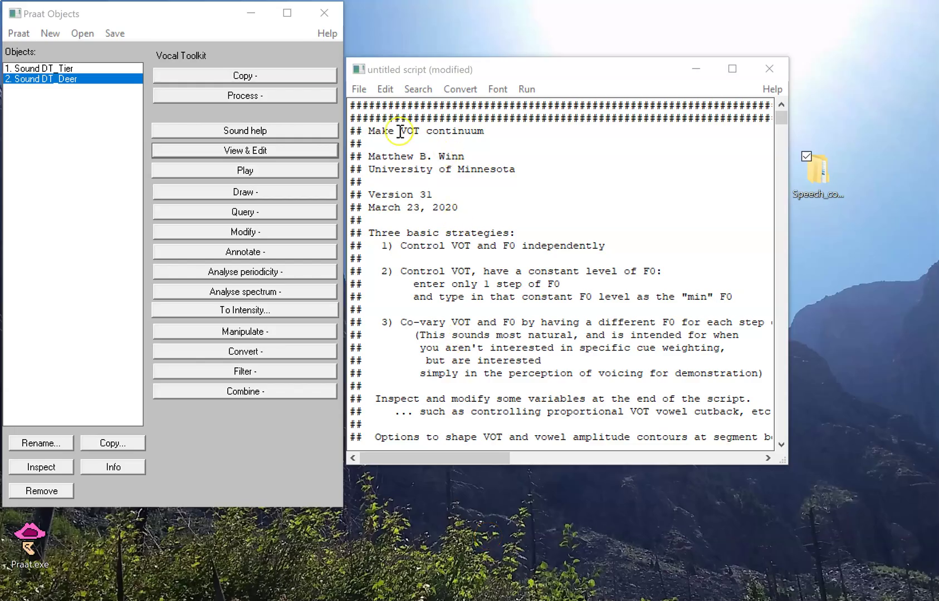
With DT_Tier and DT_Deer selected, run the Make VOT continuum script to show its settings form
left_click_drag(394, 131, 556, 213)
left_click(566, 221)
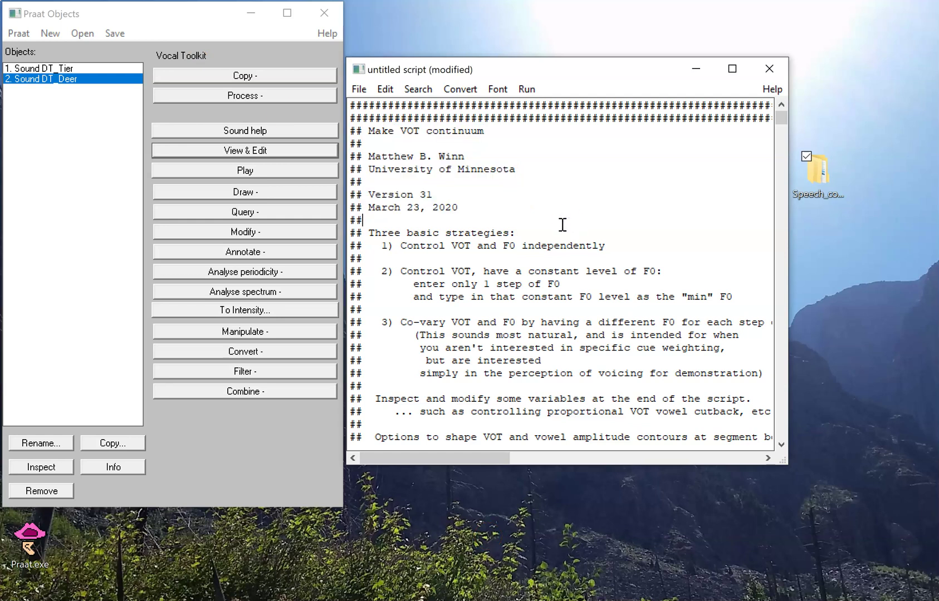
left_click_drag(32, 67, 76, 116)
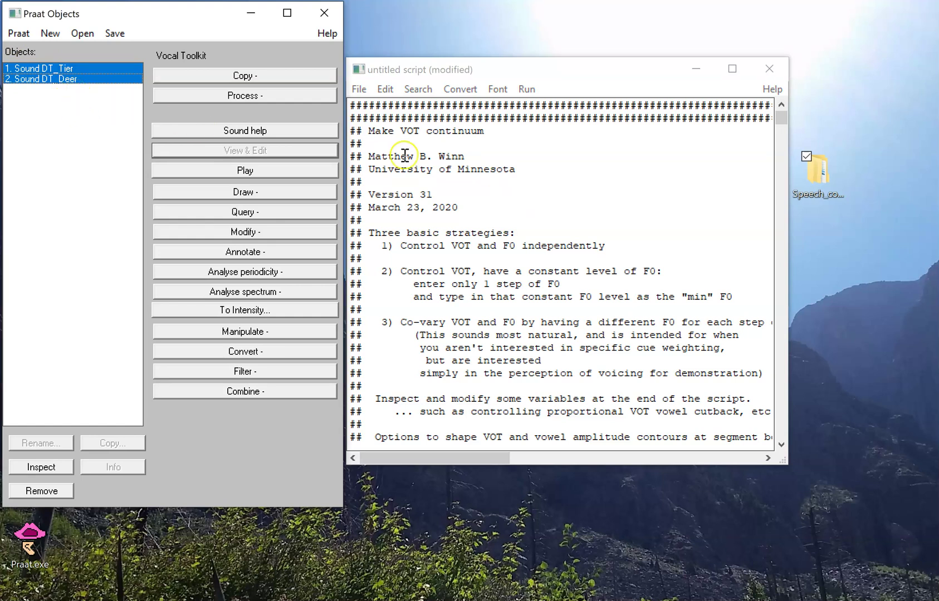
left_click(427, 150)
left_click(526, 90)
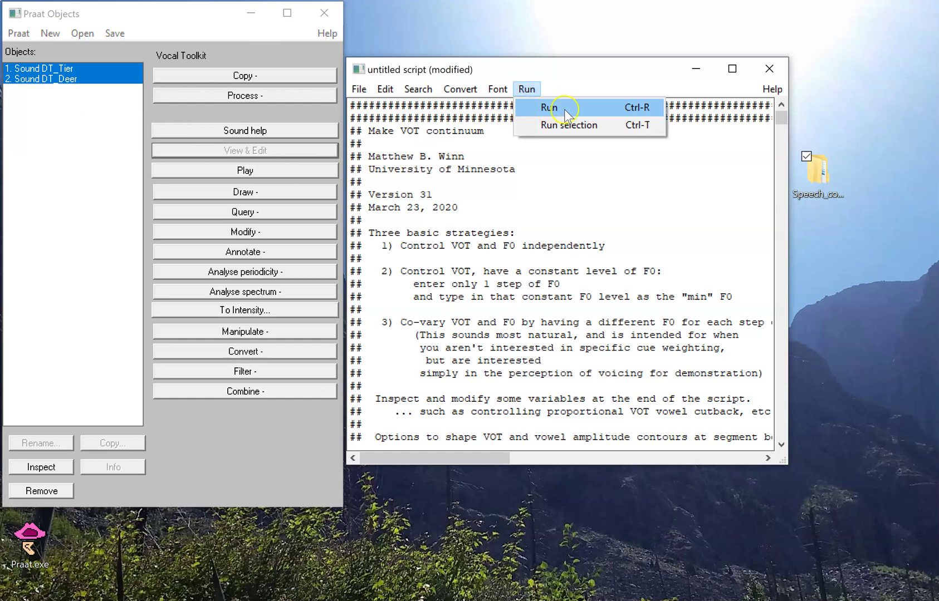
left_click(547, 107)
left_click_drag(361, 73, 466, 30)
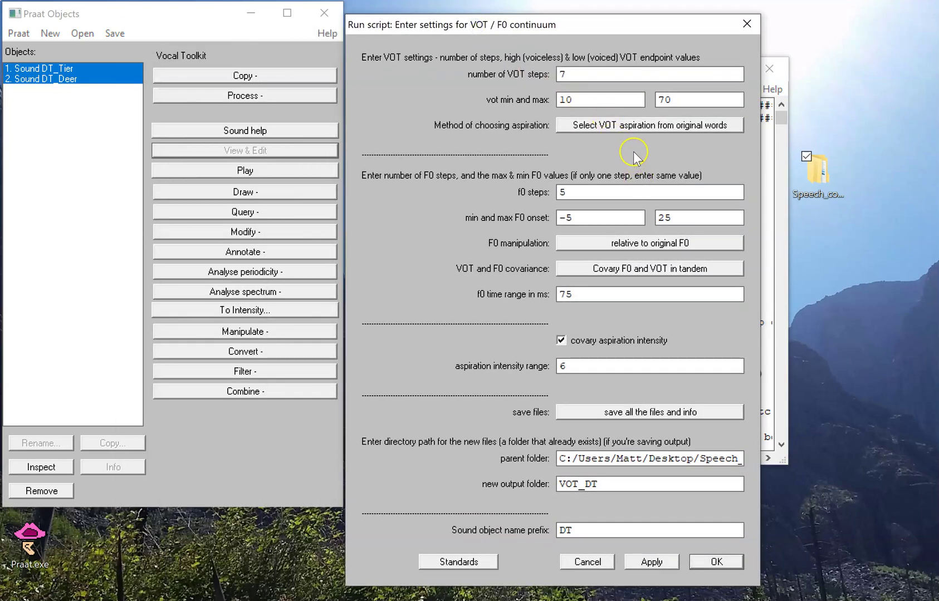
double_click(562, 74)
key("Tab")
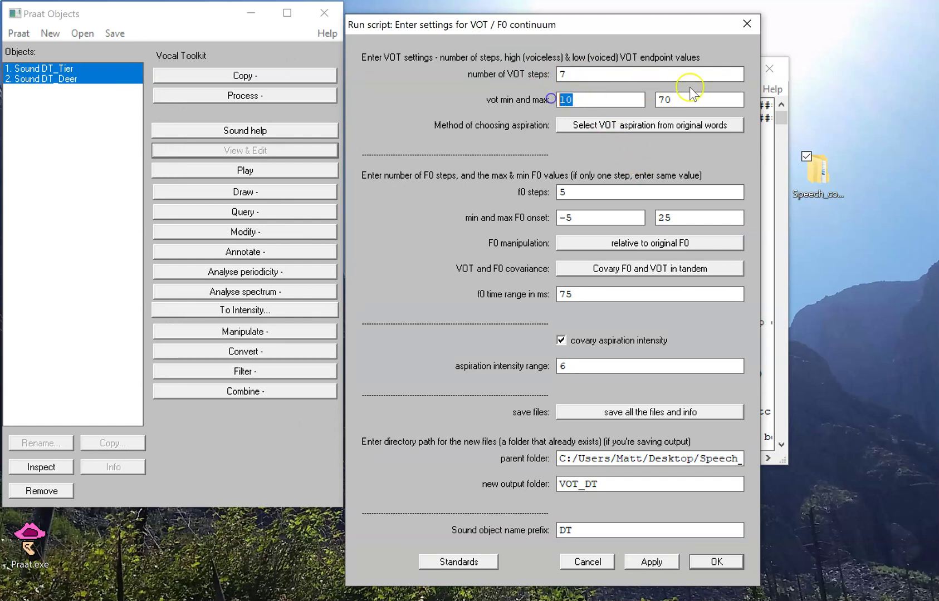
key("Tab")
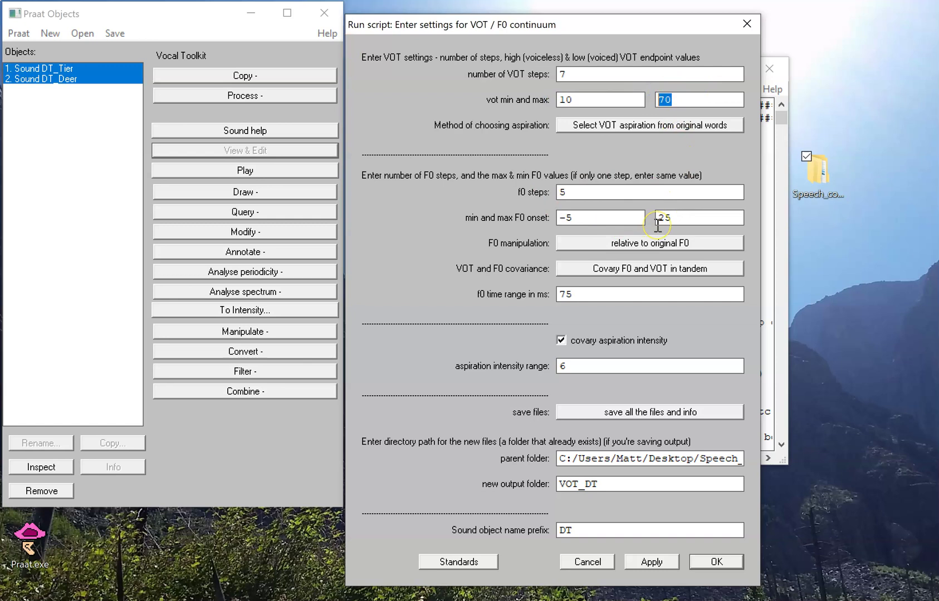
left_click(698, 413)
left_click(685, 450)
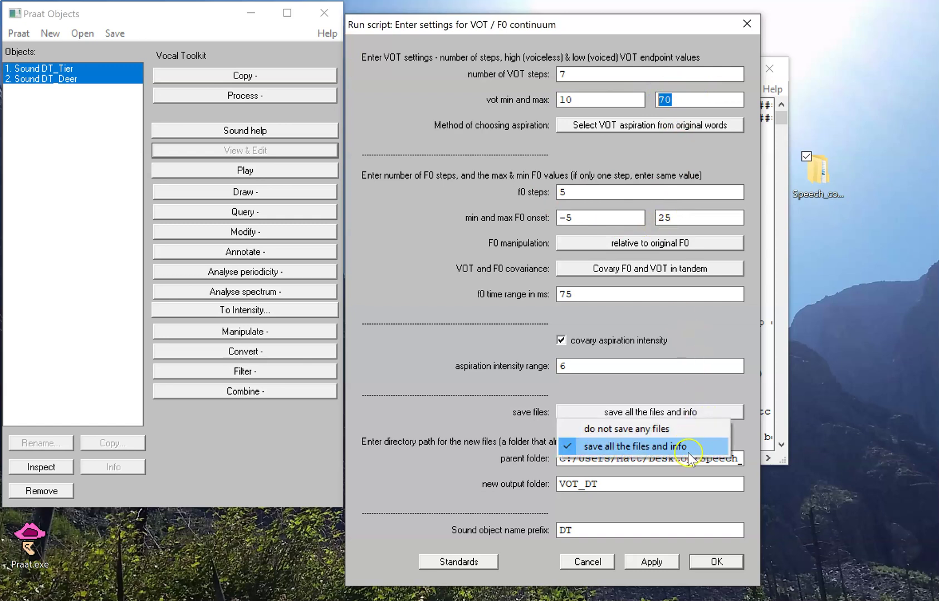
left_click(686, 448)
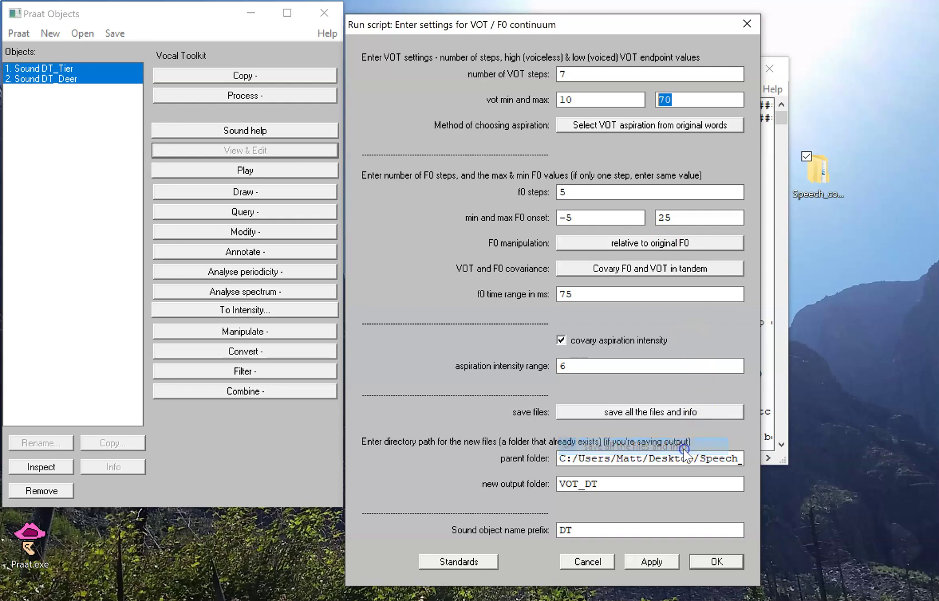
left_click(648, 460)
double_click(631, 483)
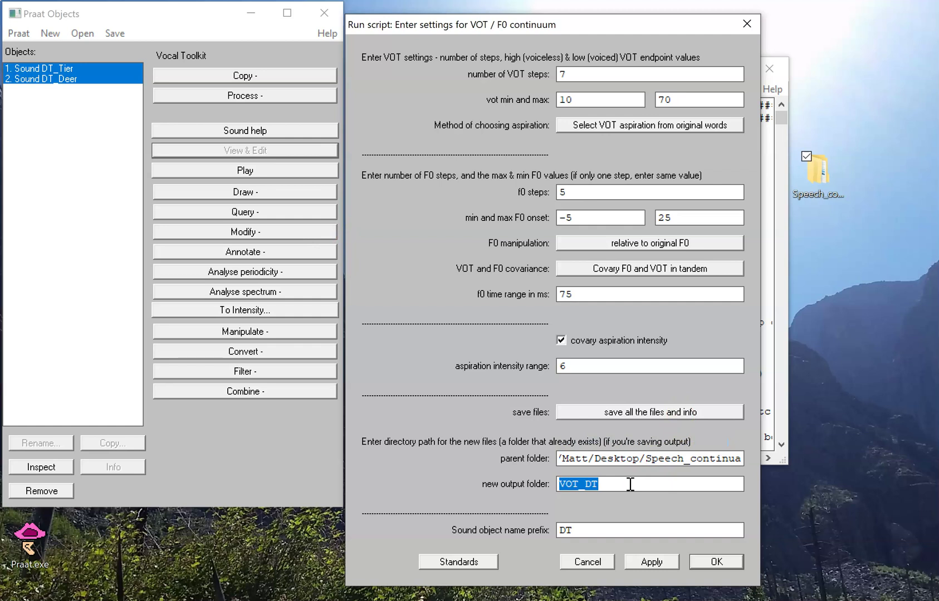
double_click(640, 458)
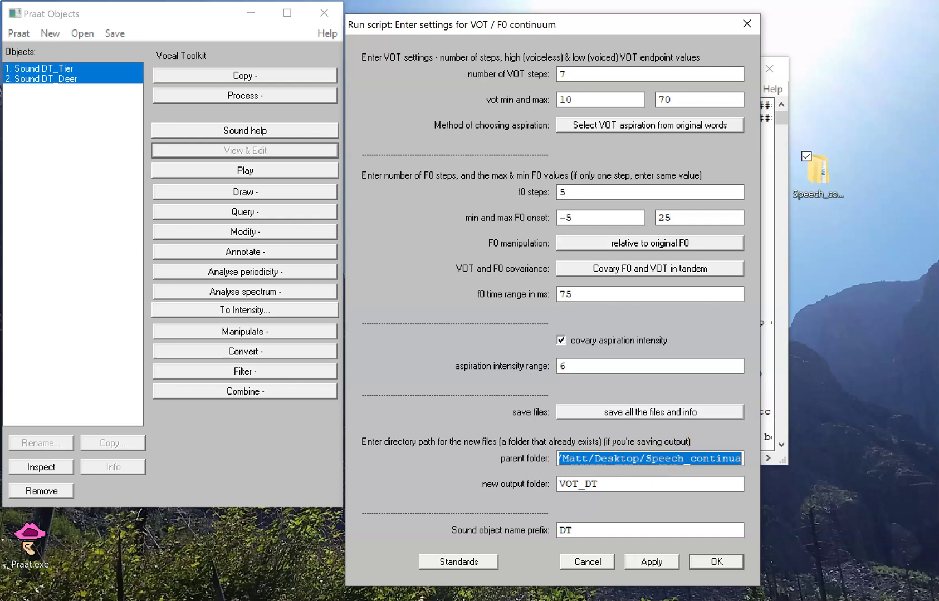
double_click(817, 173)
left_click_drag(780, 116, 346, 118)
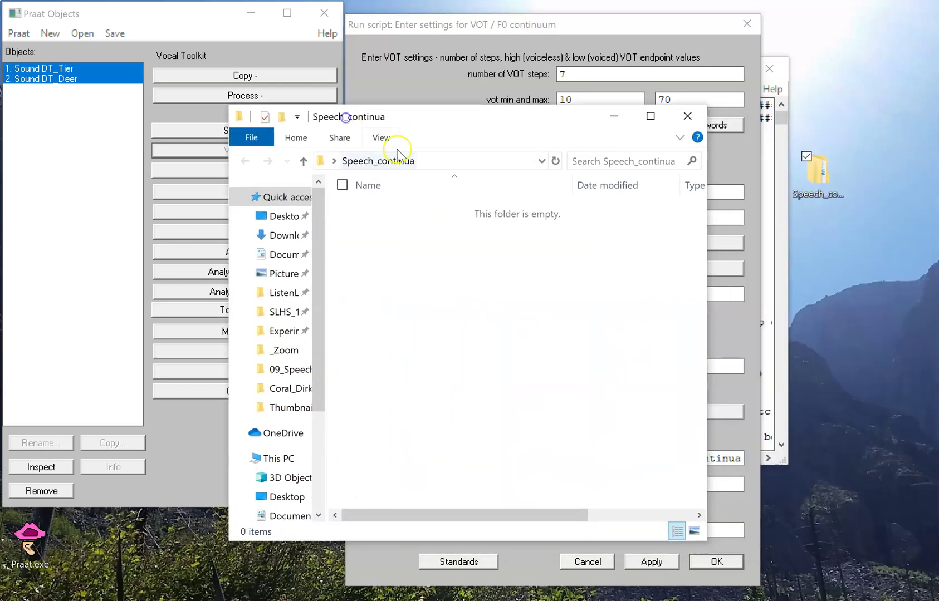
left_click(457, 163)
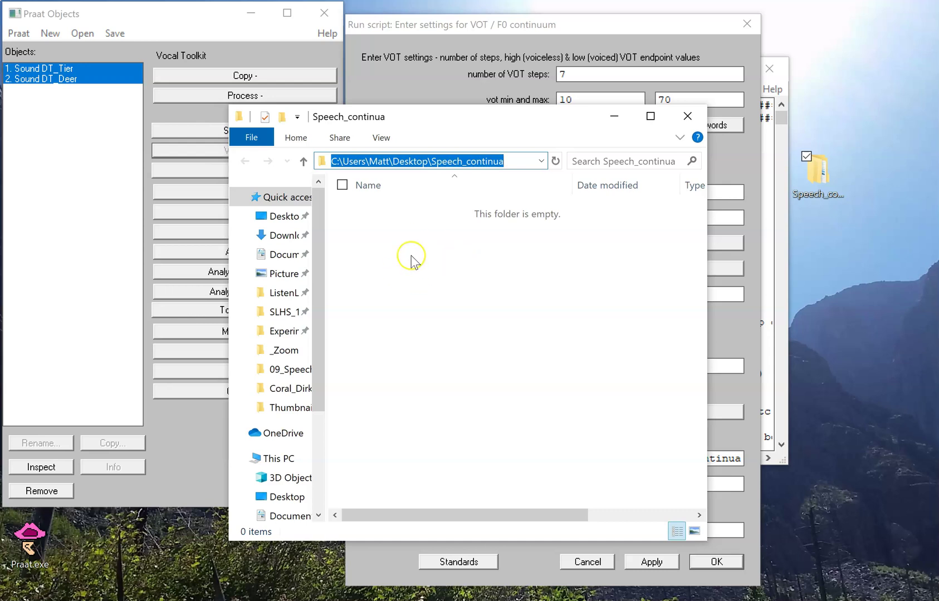
left_click(456, 293)
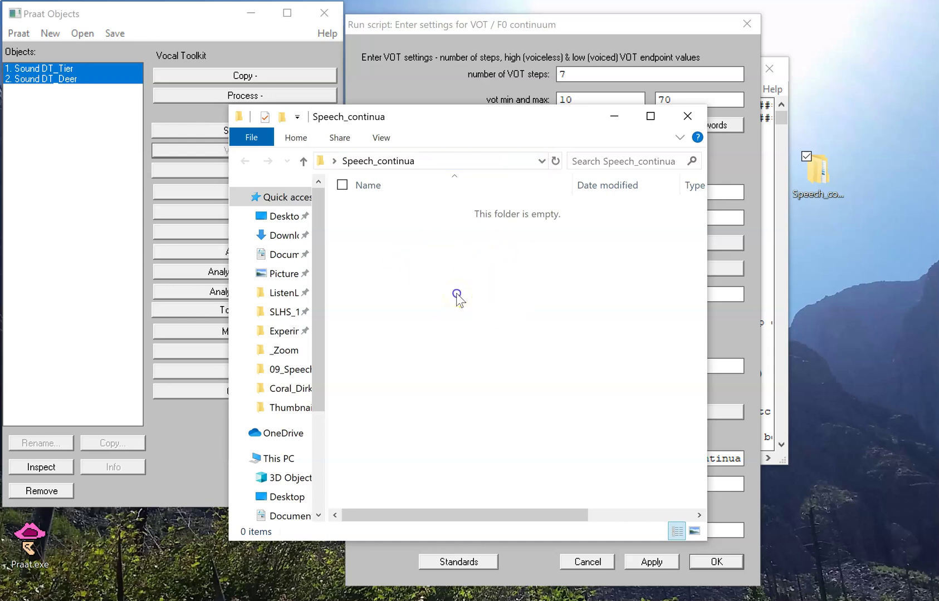
left_click(613, 117)
left_click(643, 458)
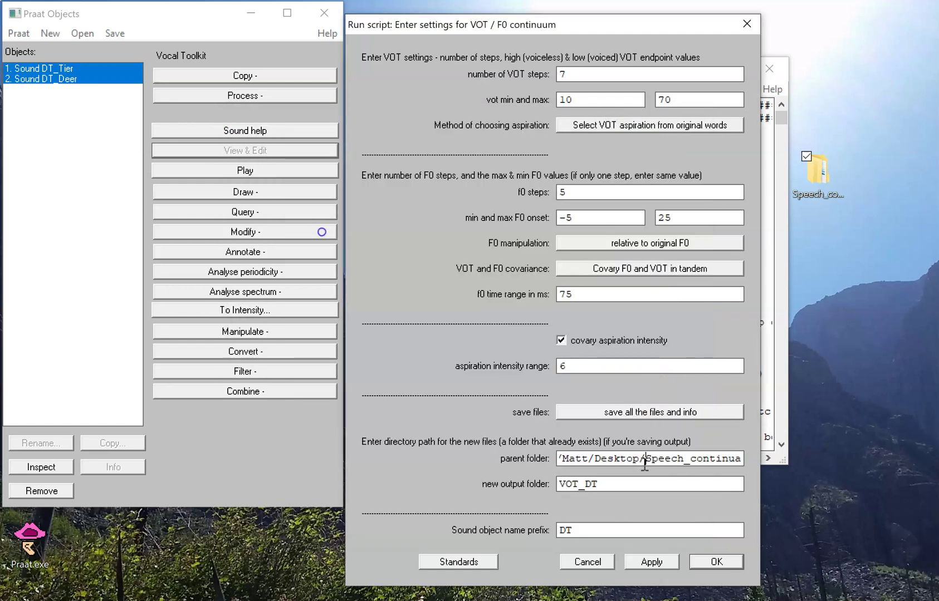
left_click_drag(605, 484, 555, 486)
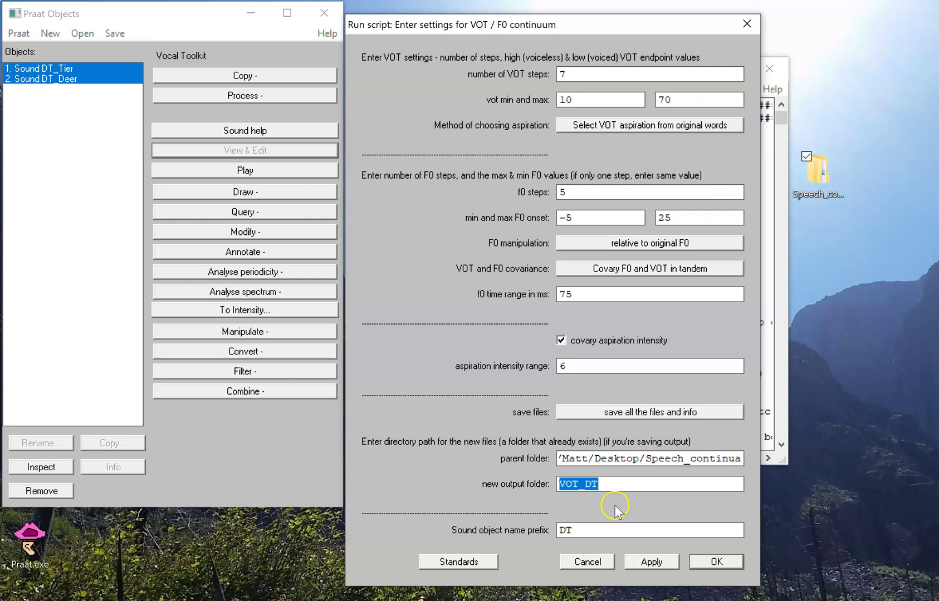
double_click(822, 189)
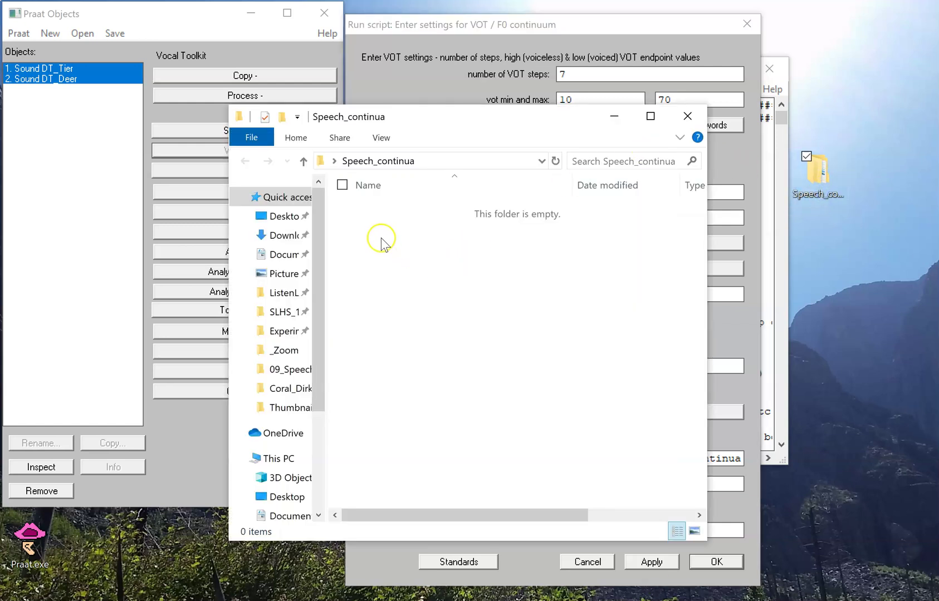
left_click(282, 117)
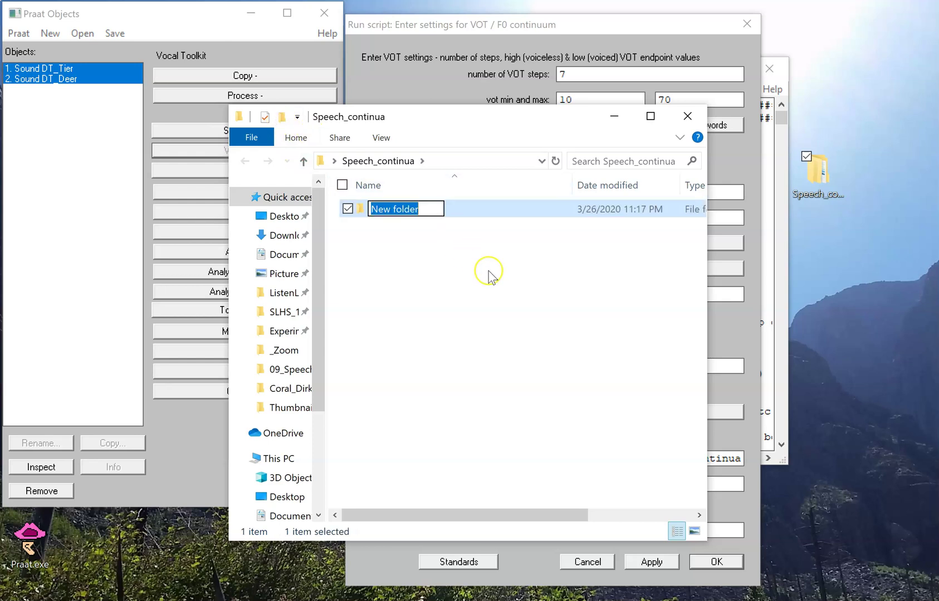
key("Return")
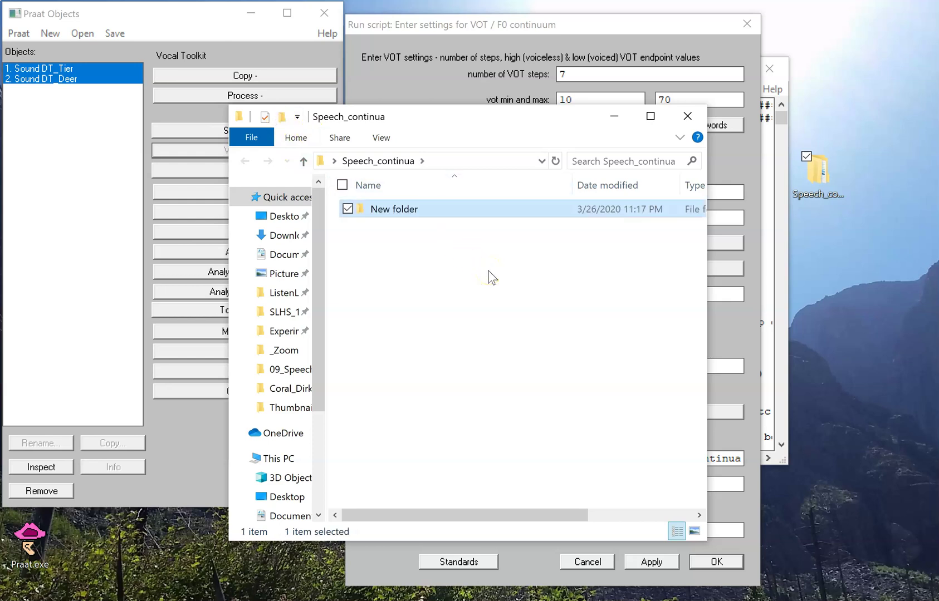
key("alt+F4")
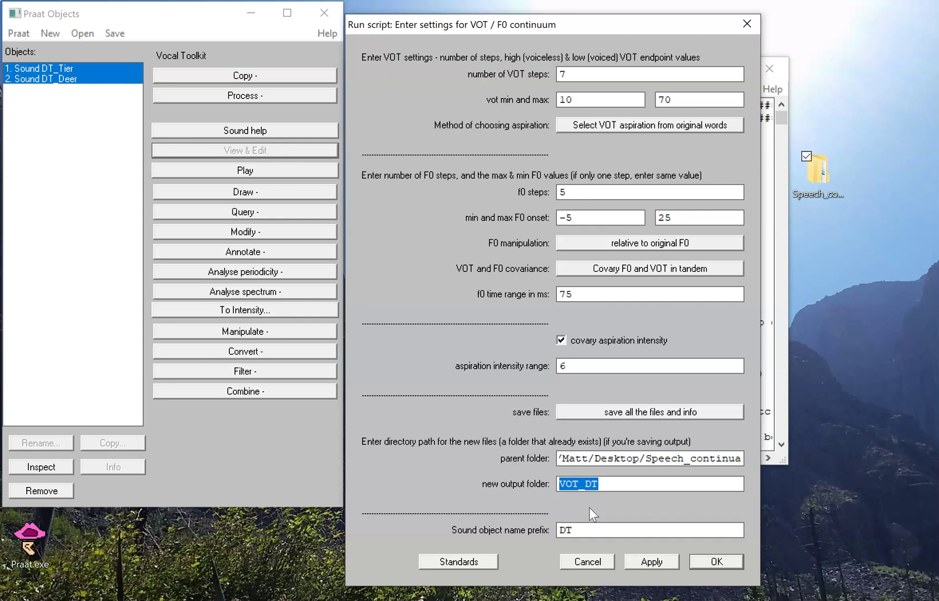
key("Tab")
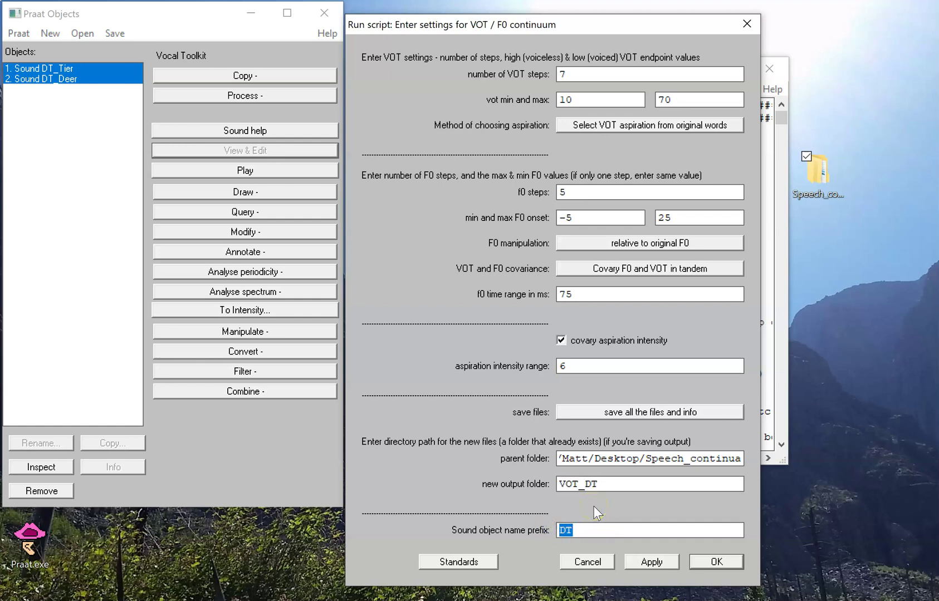
left_click(600, 532)
Accept the settings, confirm VOT_DT holds Original_sounds and Stimuli folders, and let the script continue
left_click(713, 563)
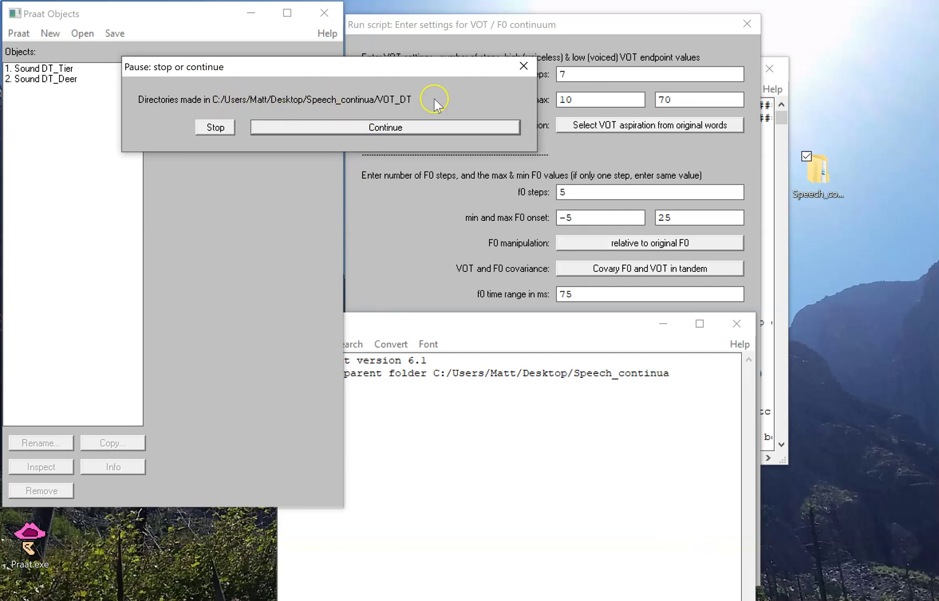
double_click(830, 187)
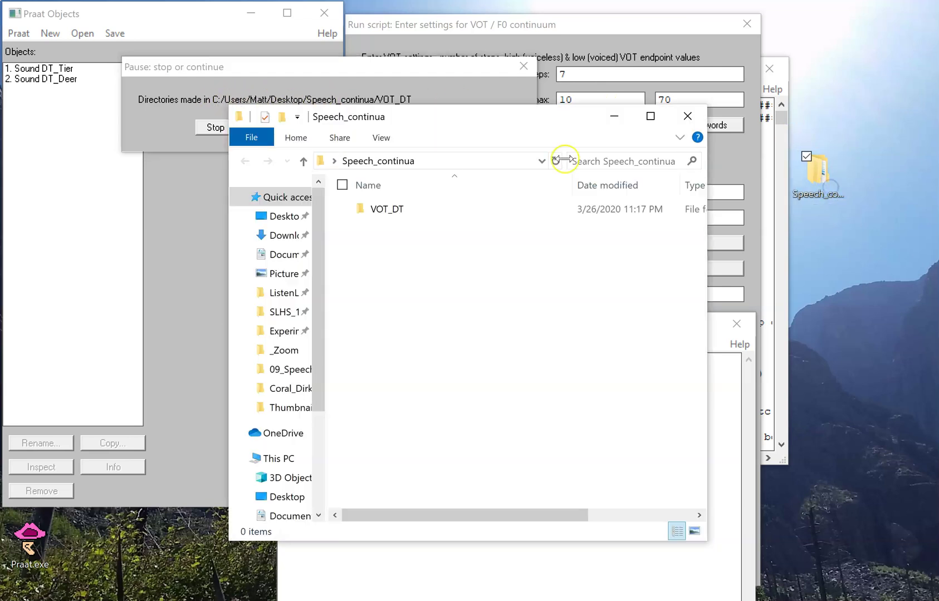
double_click(421, 213)
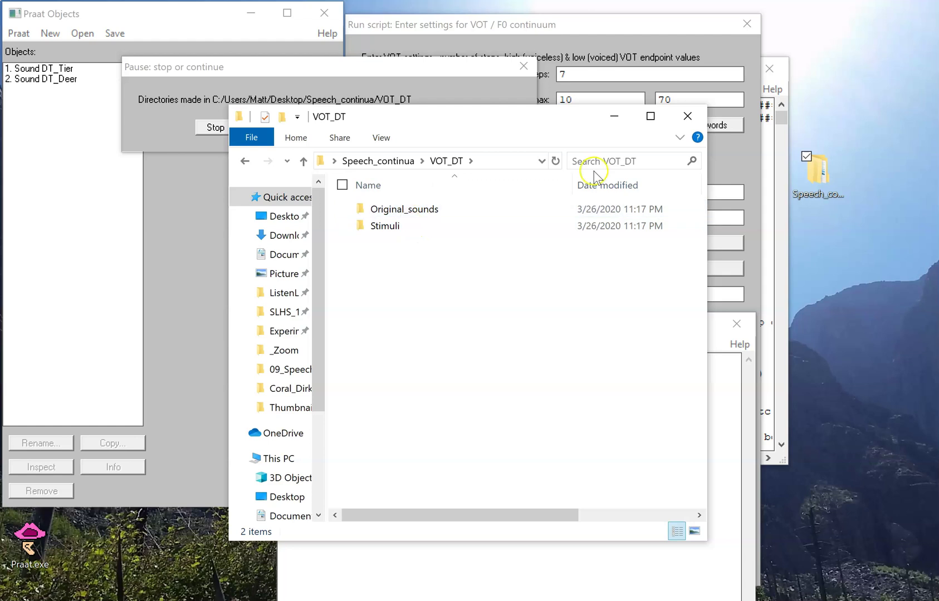
left_click(687, 116)
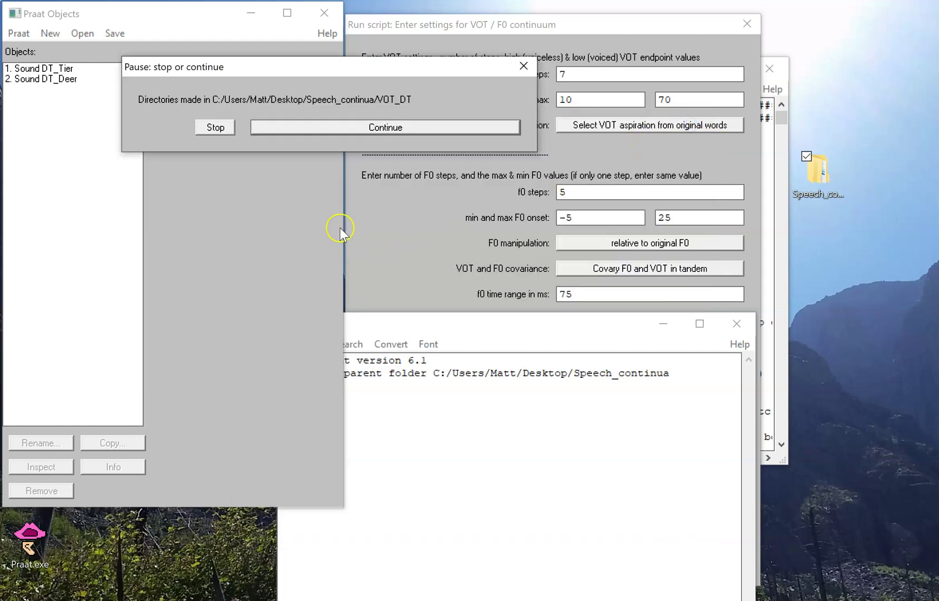
left_click(378, 134)
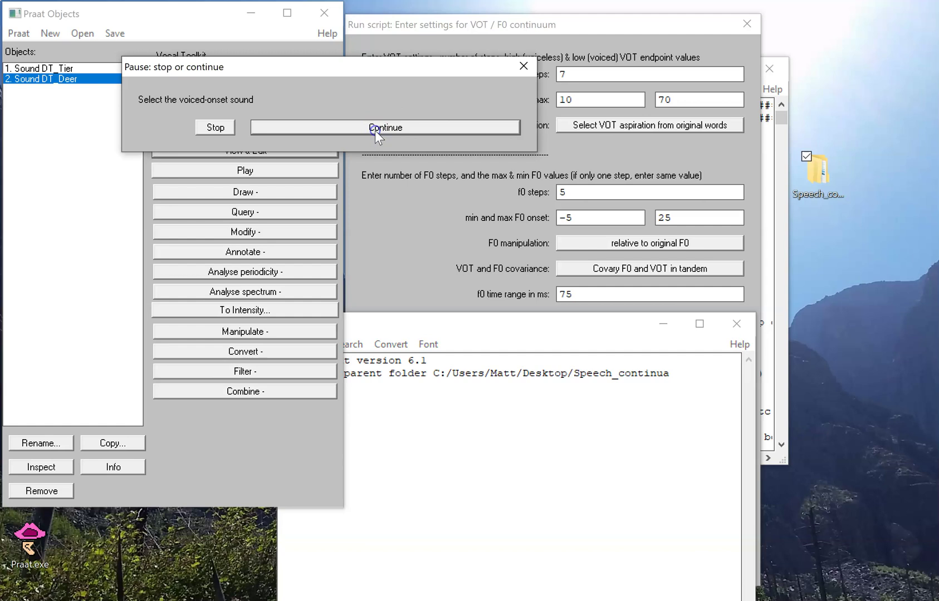
Pick DT_Deer as the voiced-onset sound and DT_Tier as the voiceless sound
left_click(106, 78)
left_click(334, 127)
left_click(334, 127)
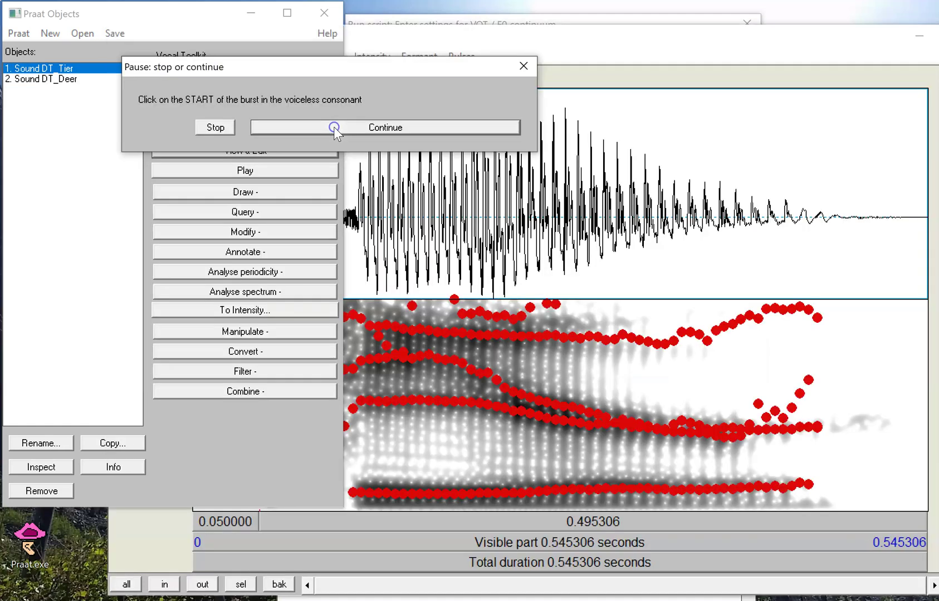
Confirm burst at 0.050000, aspiration end and vowel onset, then inspect step DT_F0_7_VOT_7
left_click_drag(588, 37, 624, 119)
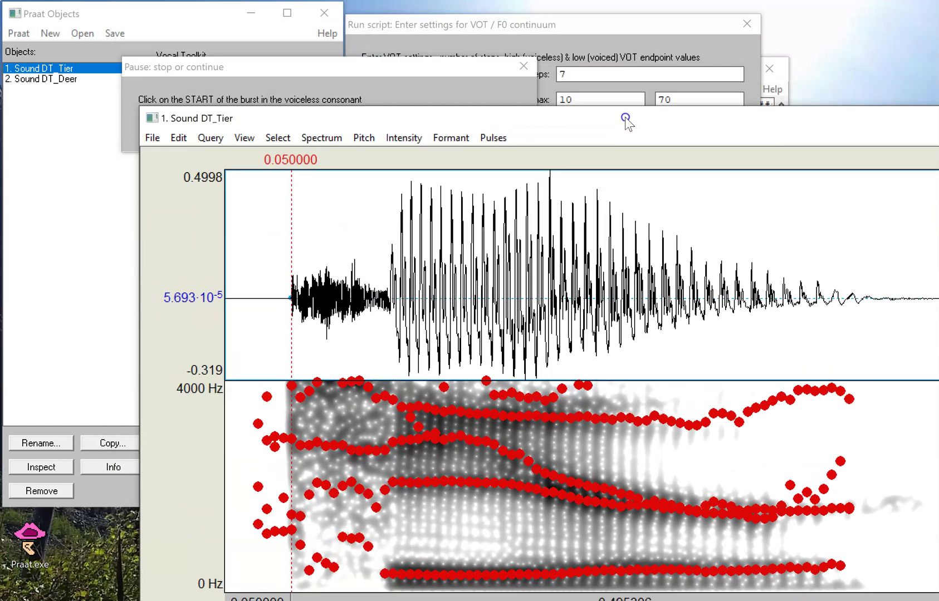
left_click_drag(144, 118, 347, 215)
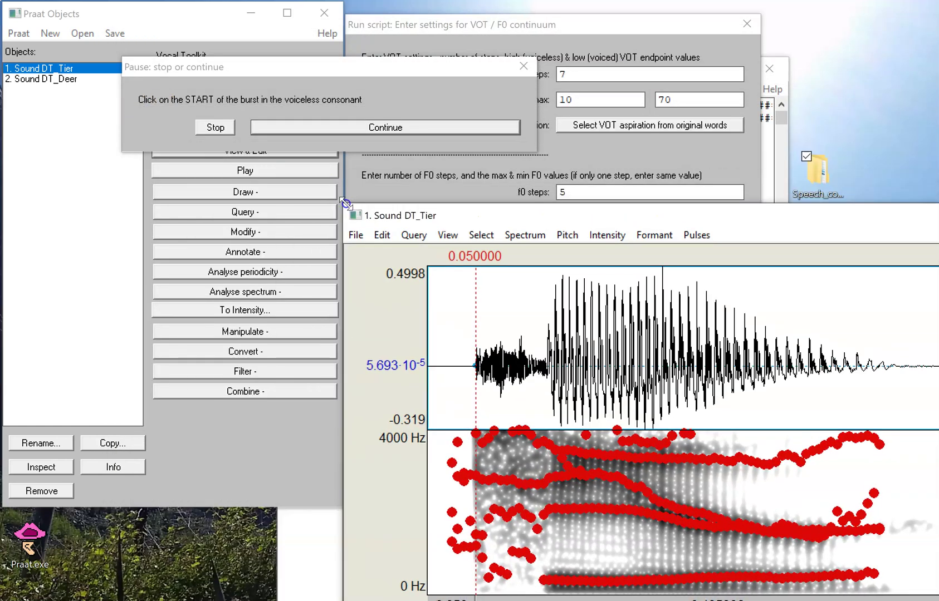
left_click(393, 132)
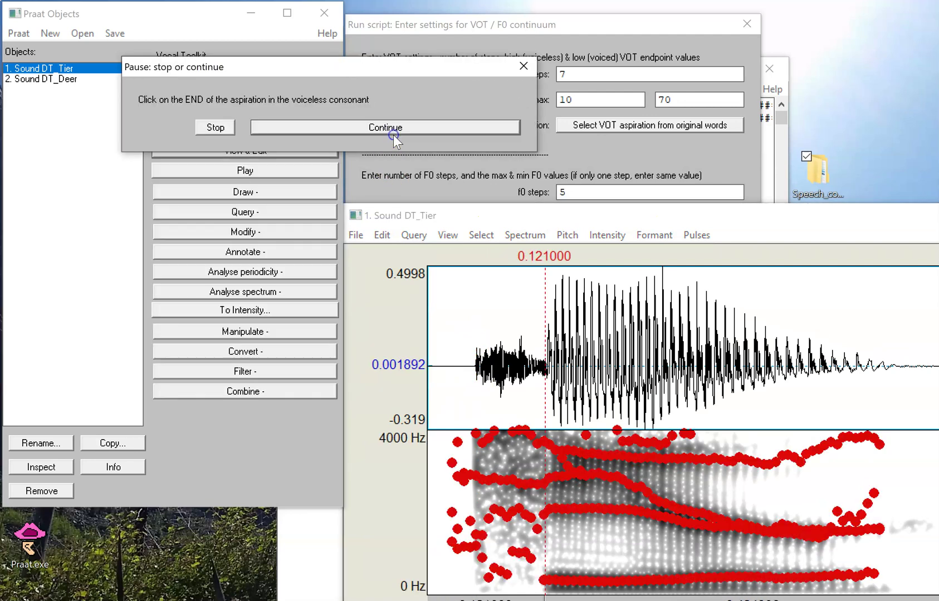
left_click(393, 129)
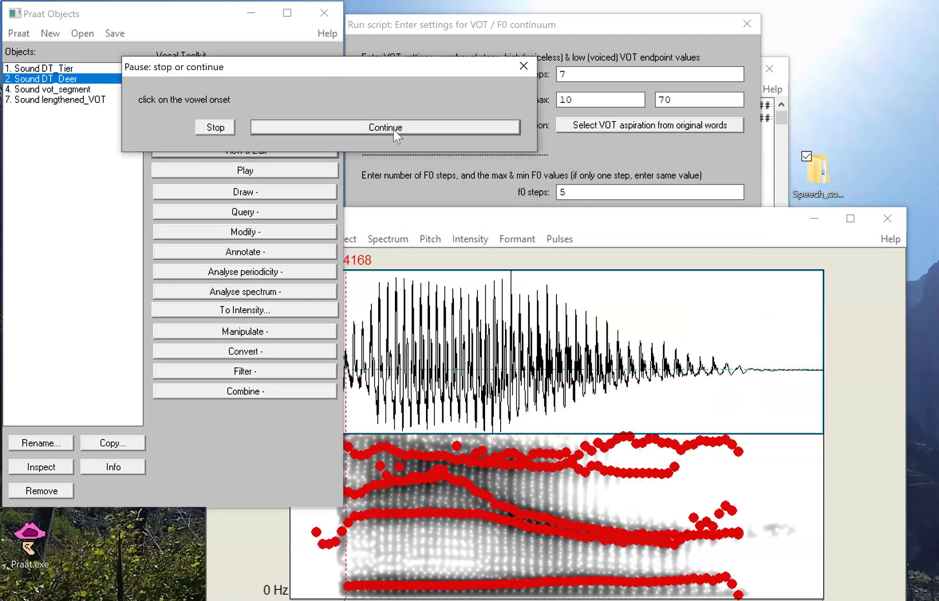
left_click(394, 129)
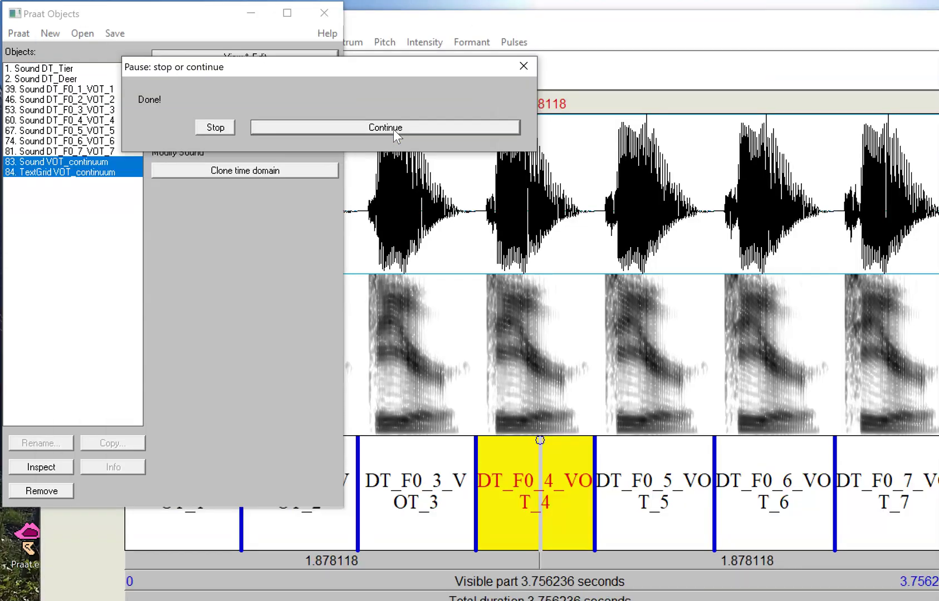
left_click(394, 130)
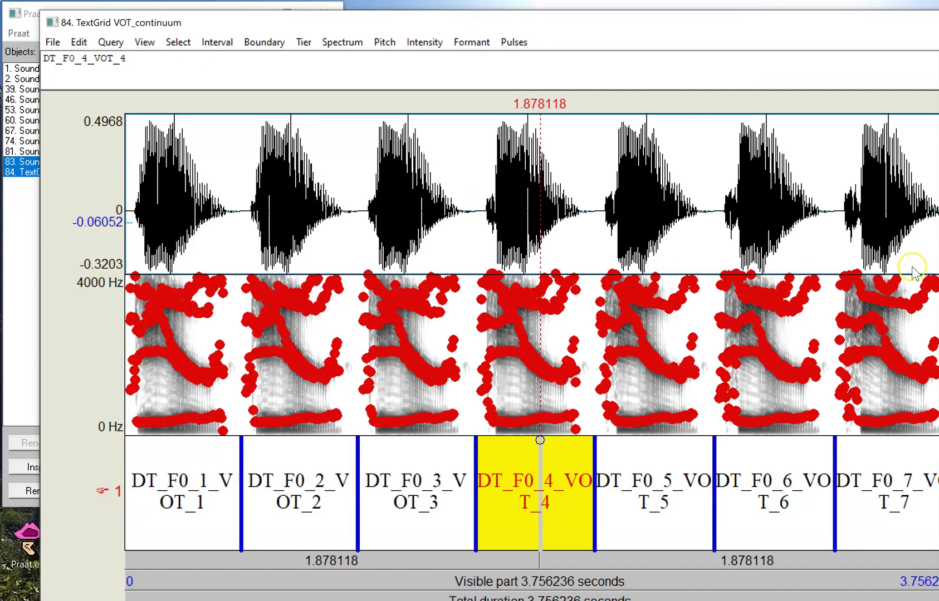
left_click(873, 481)
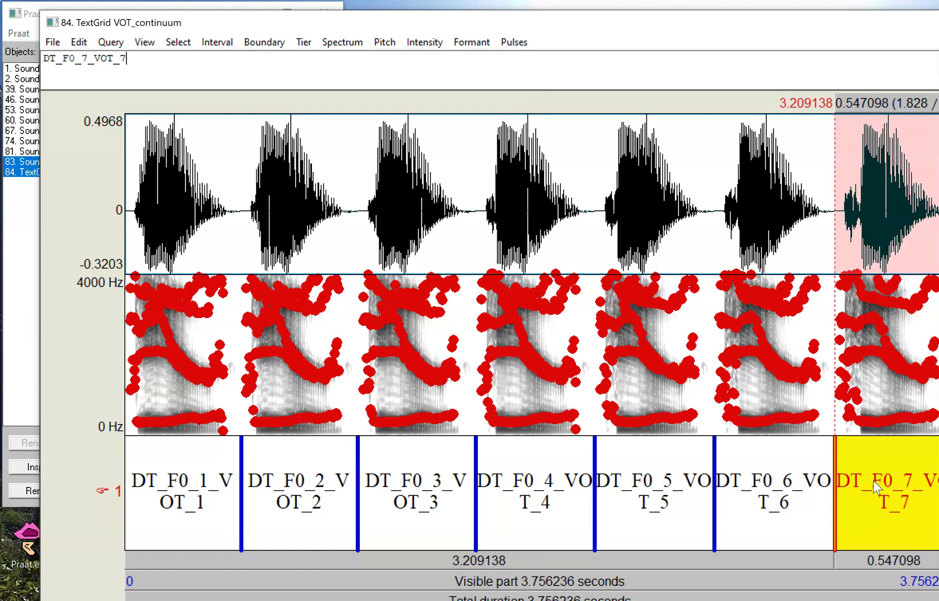
Close the TextGrid view and check the seven WAVs in VOT_DT's Stimuli folder
key("ctrl+w")
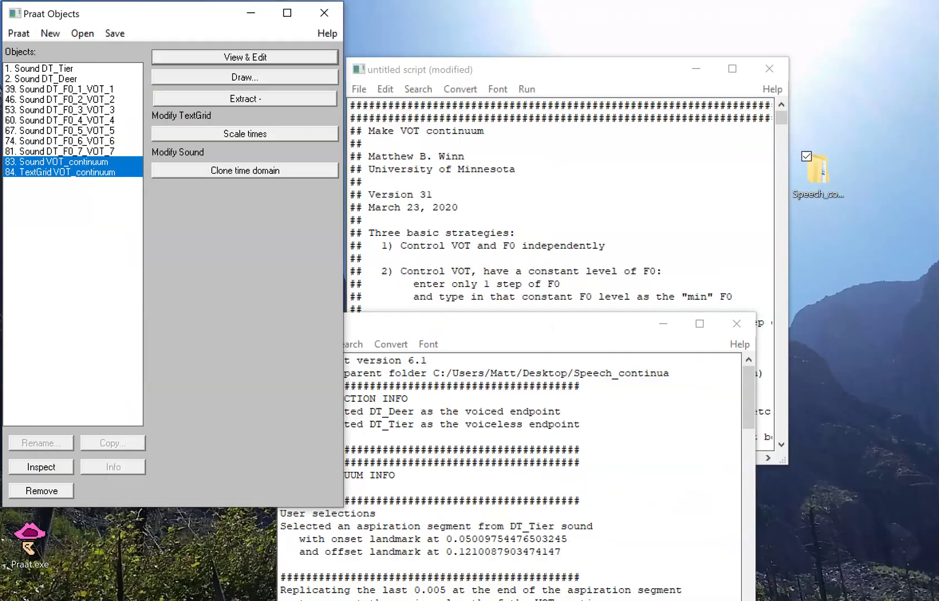
left_click(854, 173)
double_click(823, 173)
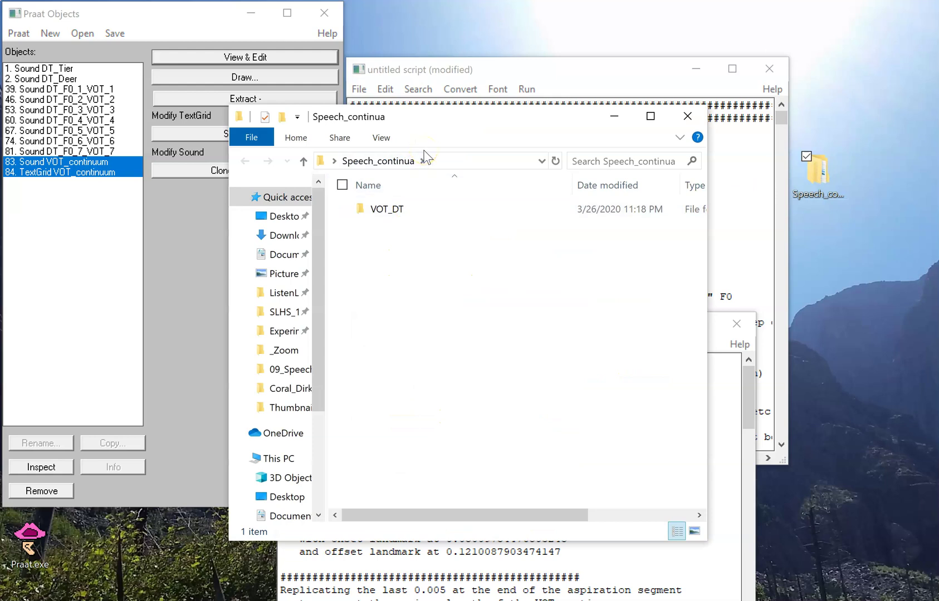
double_click(397, 214)
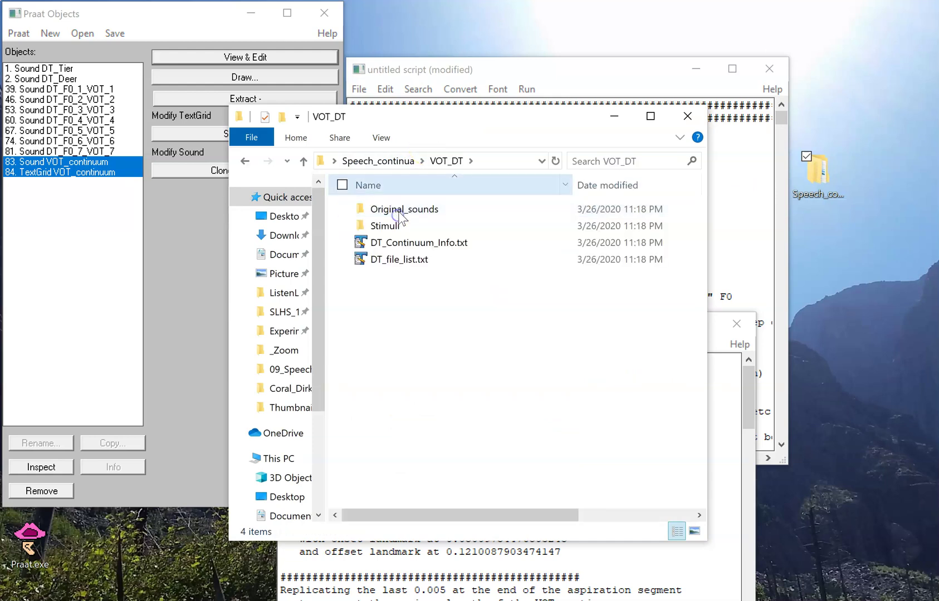
left_click_drag(460, 116, 563, 31)
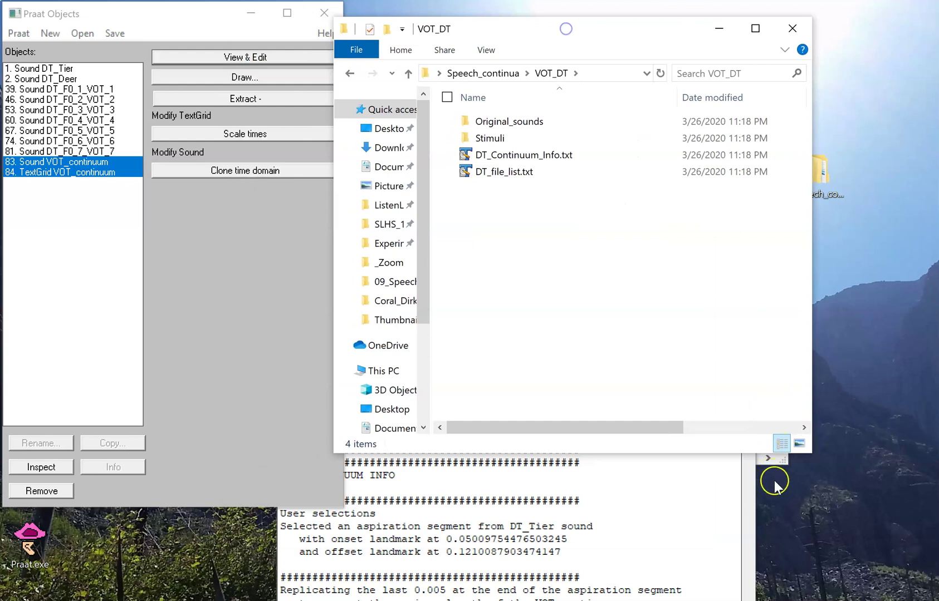
left_click_drag(810, 453, 905, 538)
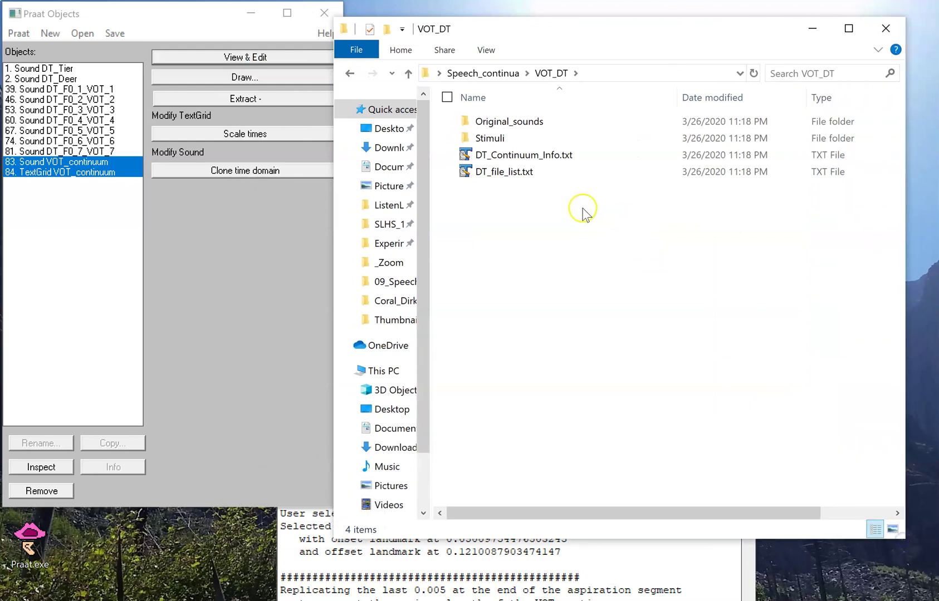
double_click(506, 138)
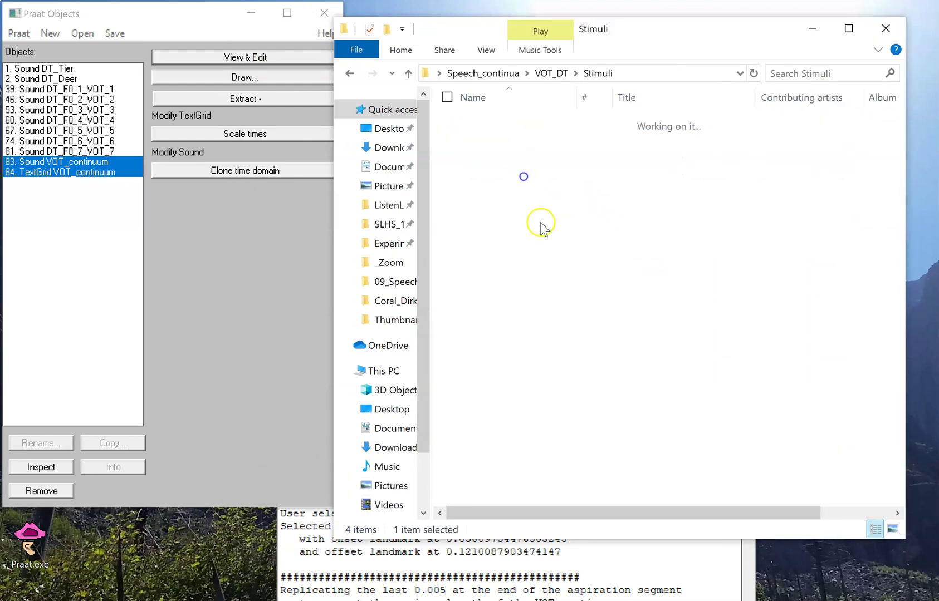
left_click_drag(561, 278, 513, 117)
left_click(538, 267)
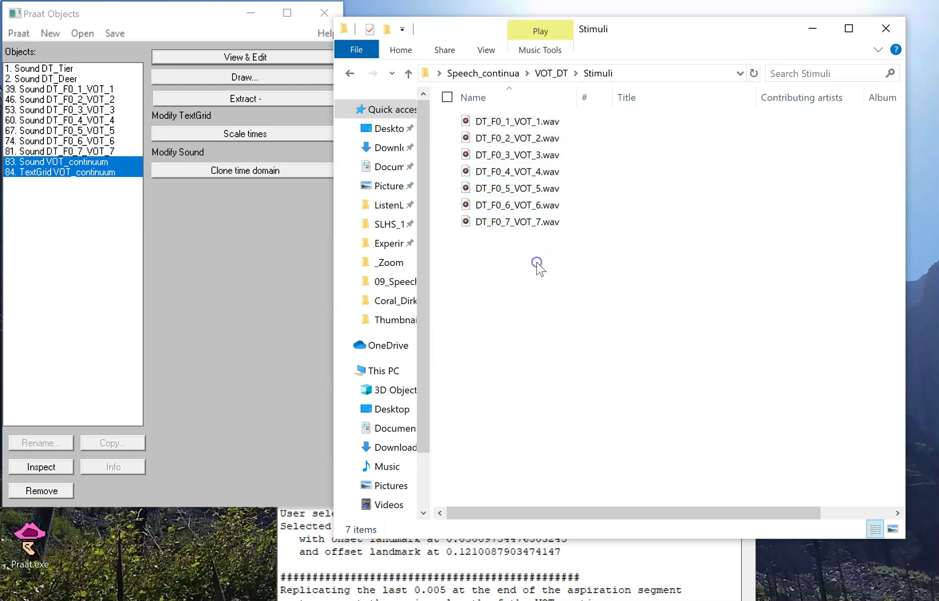
Compare with the seven Praat continuum sounds, then review the four WAVs in Original_sounds
left_click_drag(118, 90, 118, 152)
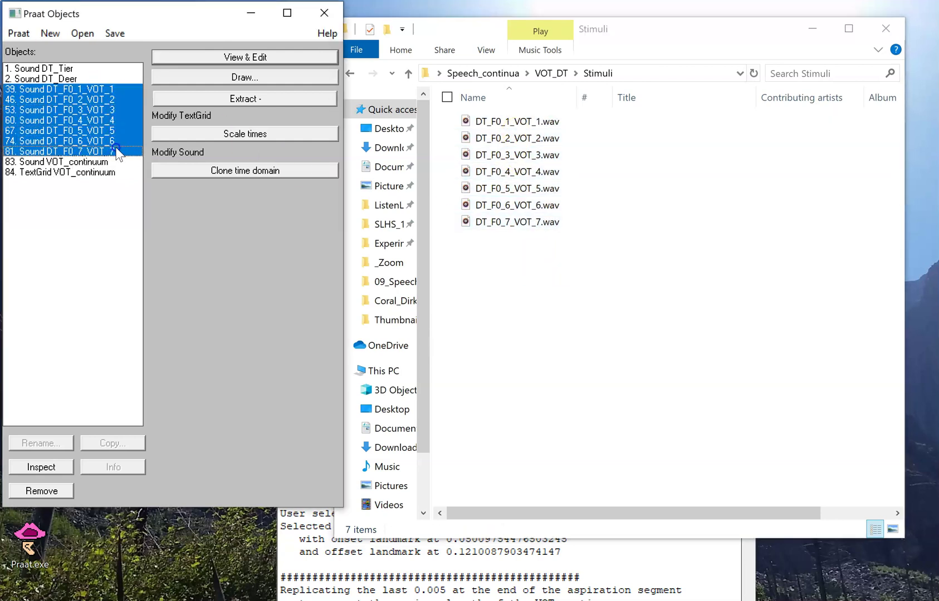
left_click(517, 267)
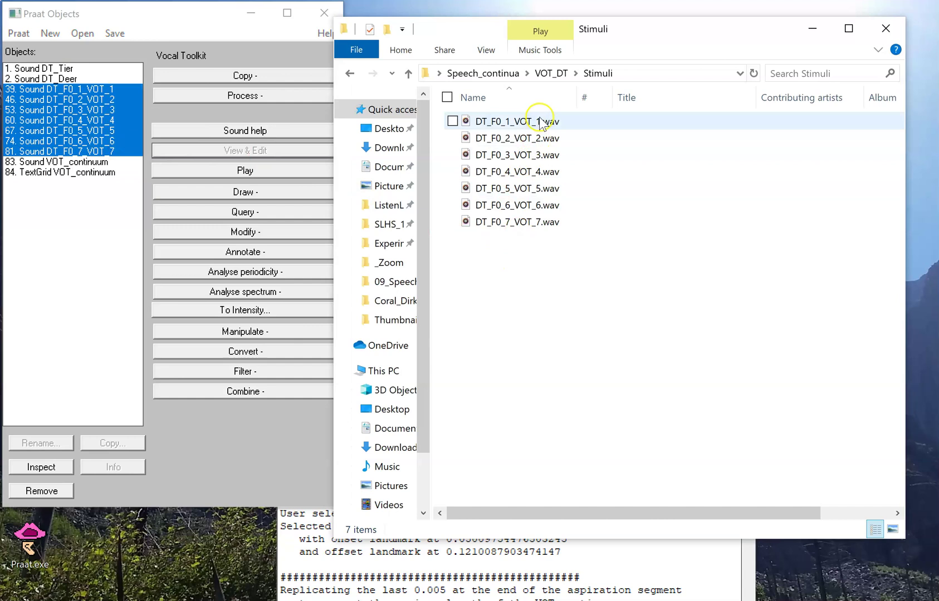
left_click(549, 72)
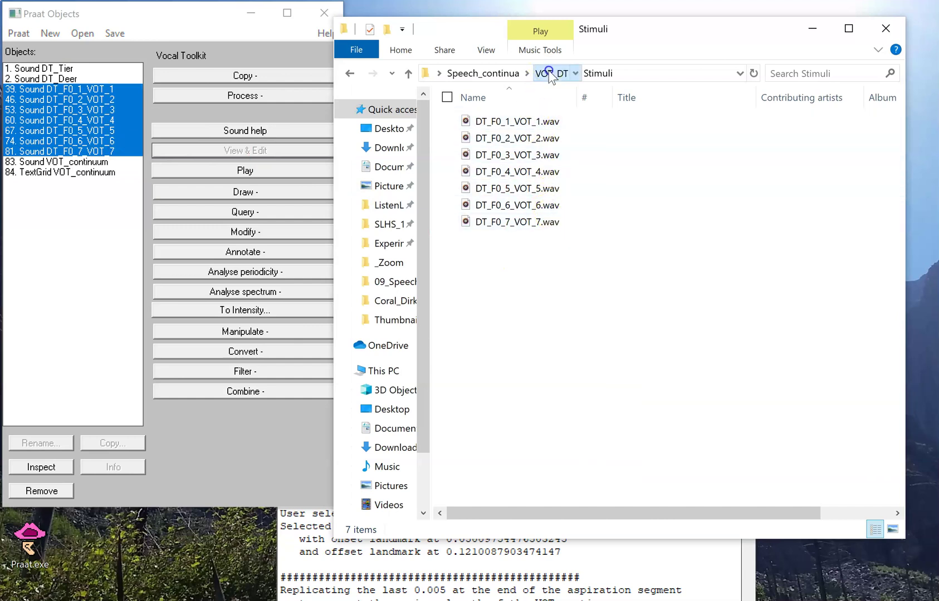
double_click(530, 122)
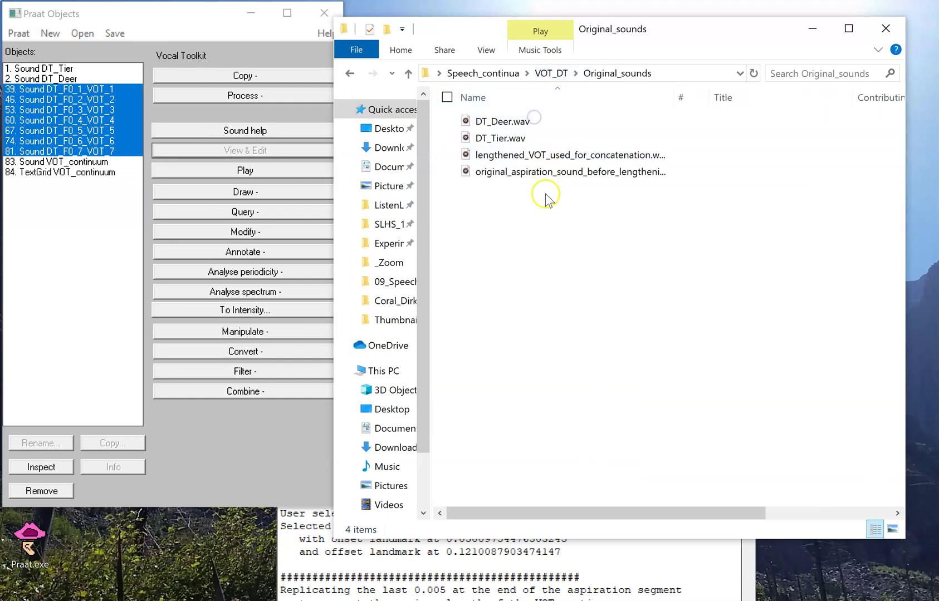
left_click(504, 124)
left_click(496, 139)
left_click(515, 172)
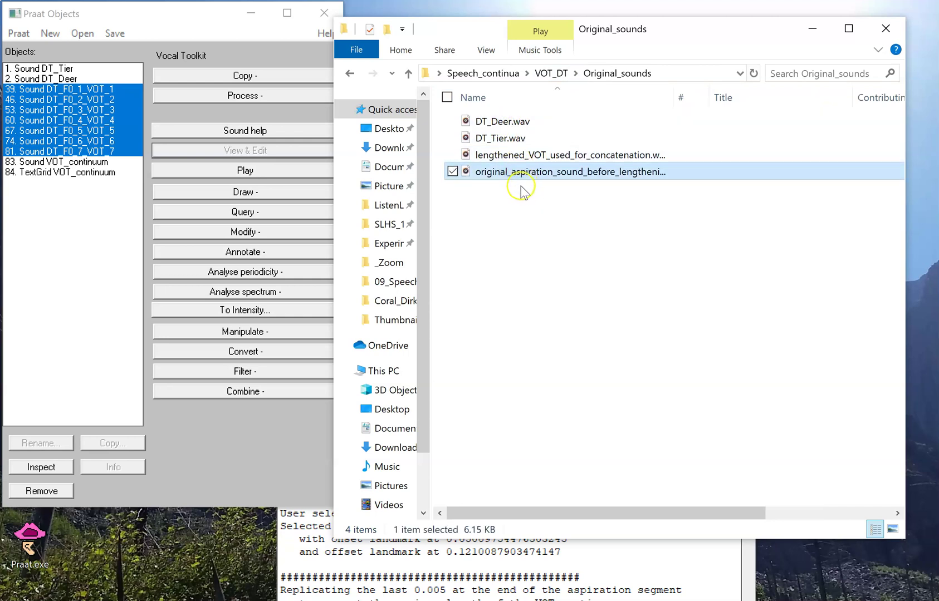
left_click(534, 156)
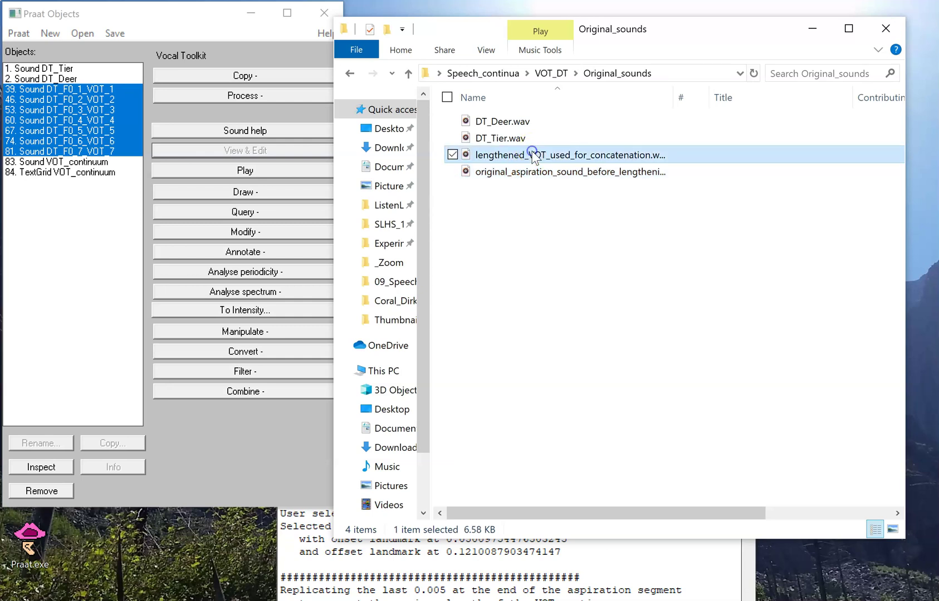
Check that DT_file_list.txt lists the seven stimulus WAVs, then close it
left_click(551, 73)
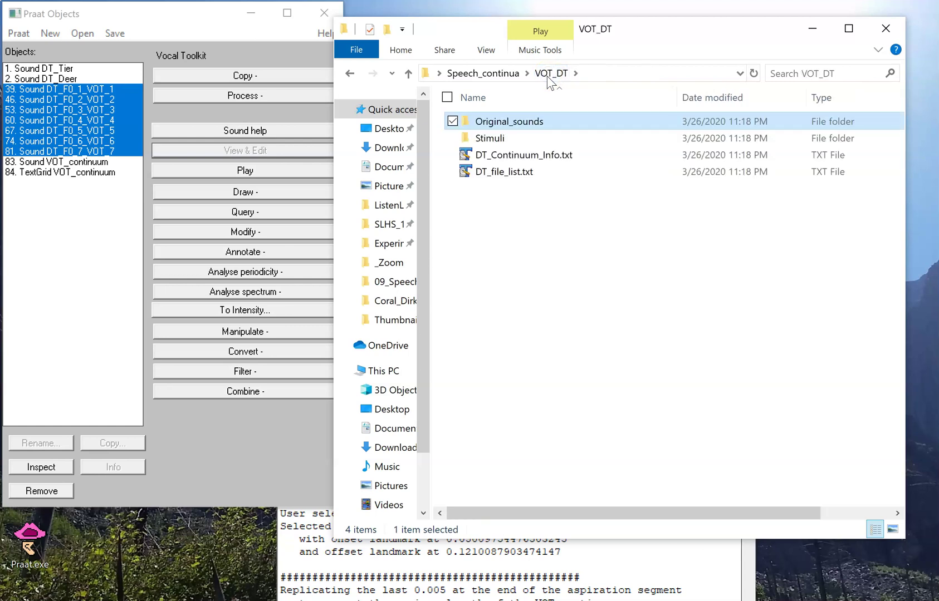
double_click(513, 172)
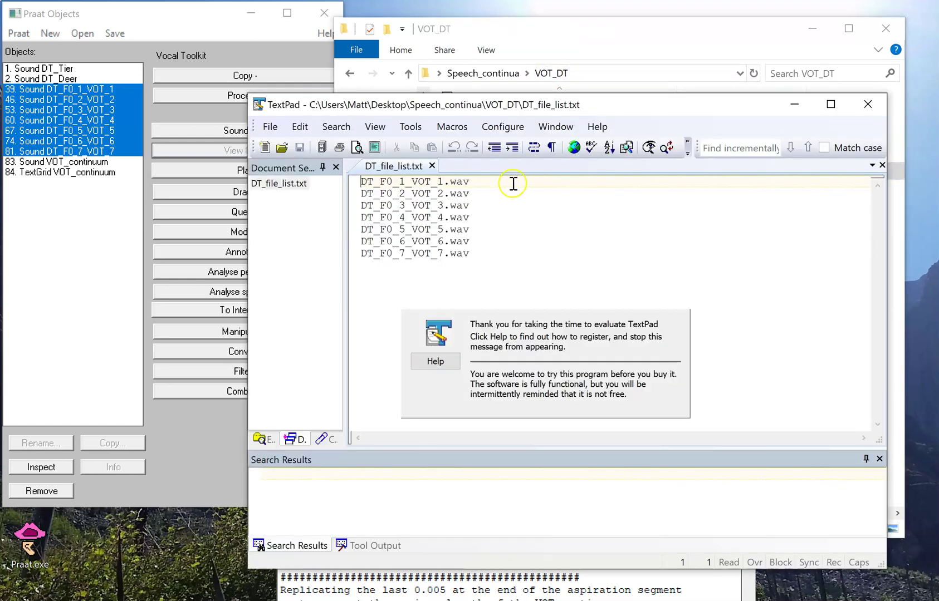
left_click_drag(486, 255, 349, 181)
left_click(494, 222)
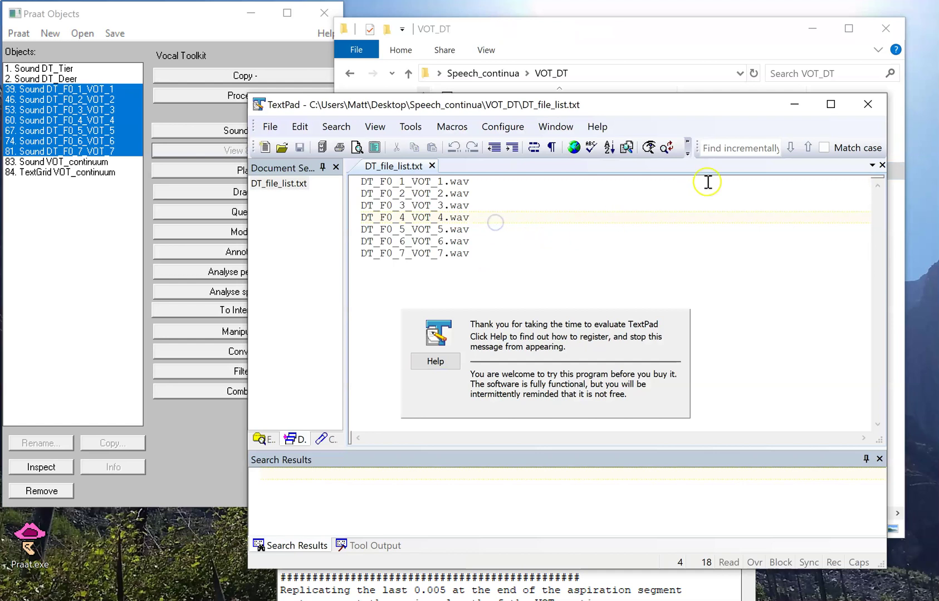
left_click(868, 104)
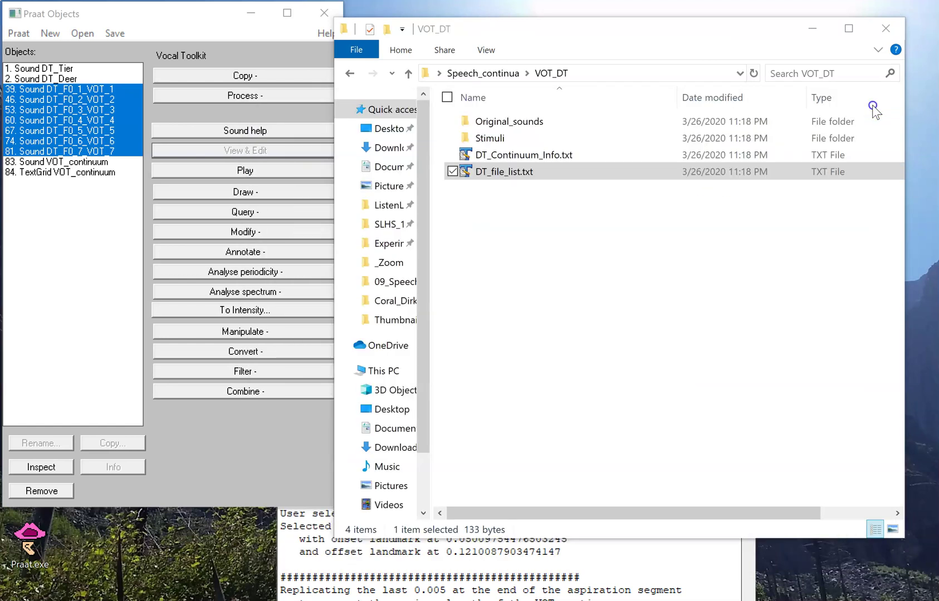
In DT_Continuum_Info.txt, review the endpoint sounds, aspiration landmarks, vowel onset and VOT steps
double_click(566, 158)
left_click_drag(508, 100, 435, 22)
left_click_drag(815, 495, 919, 590)
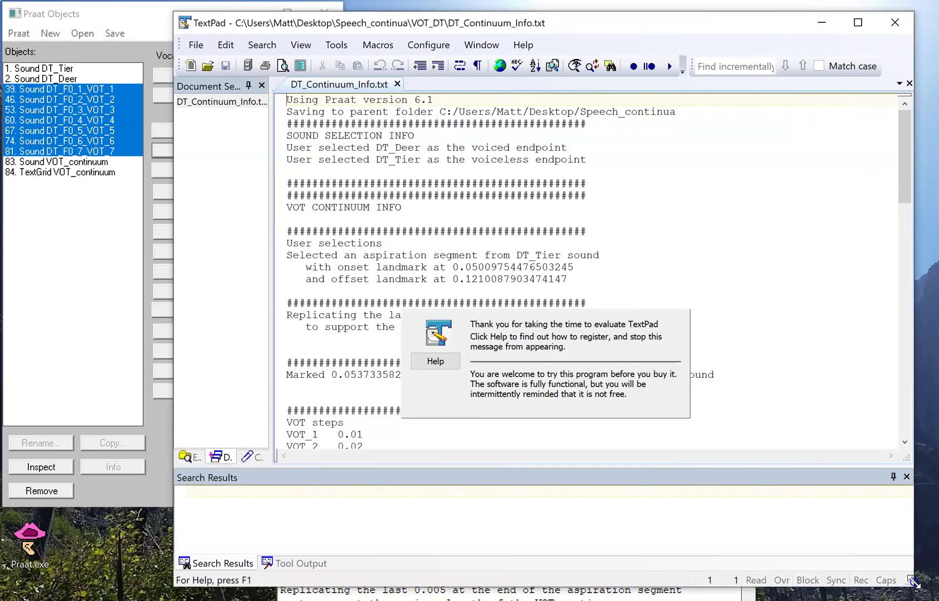
left_click(627, 222)
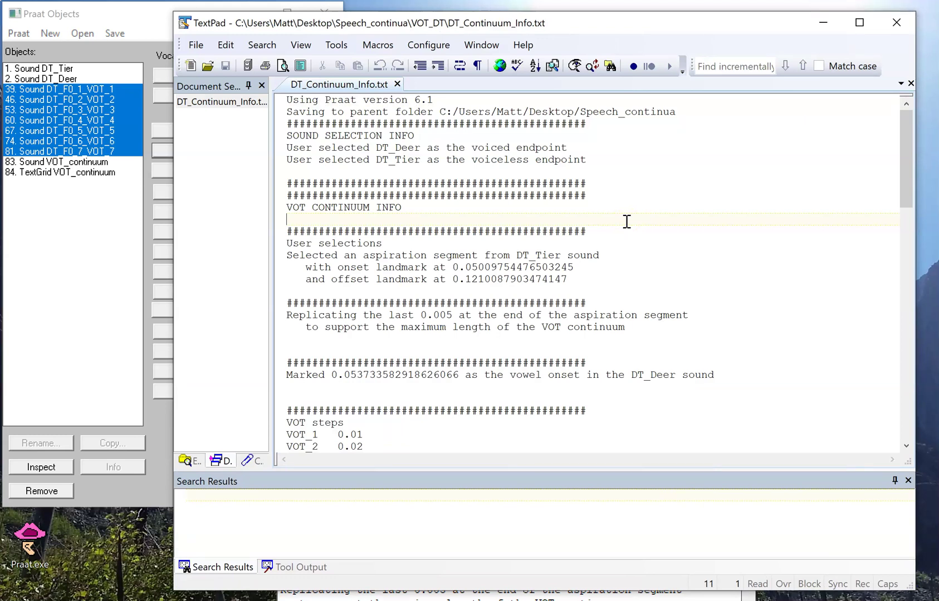
left_click(615, 175)
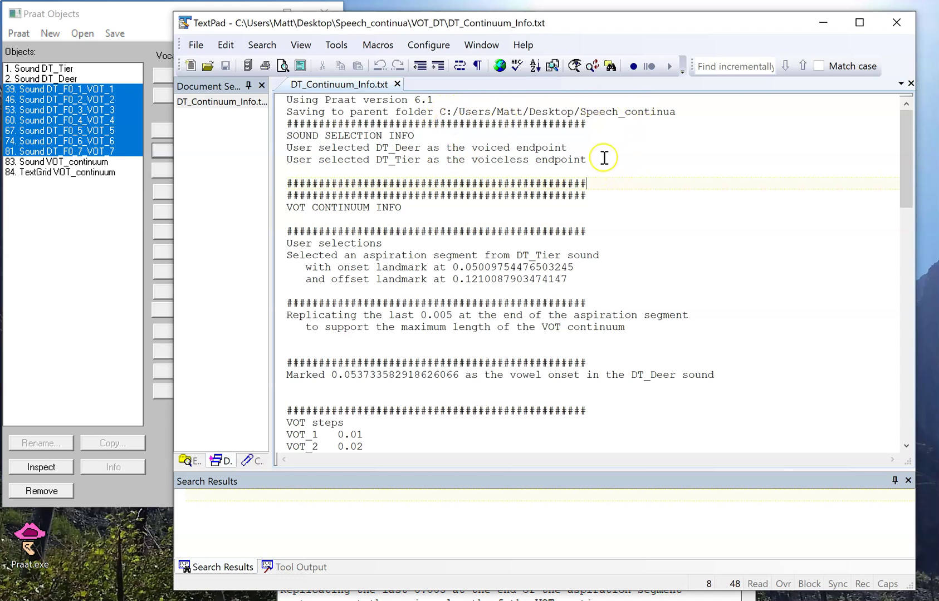
left_click_drag(601, 158, 295, 146)
left_click_drag(580, 291, 294, 271)
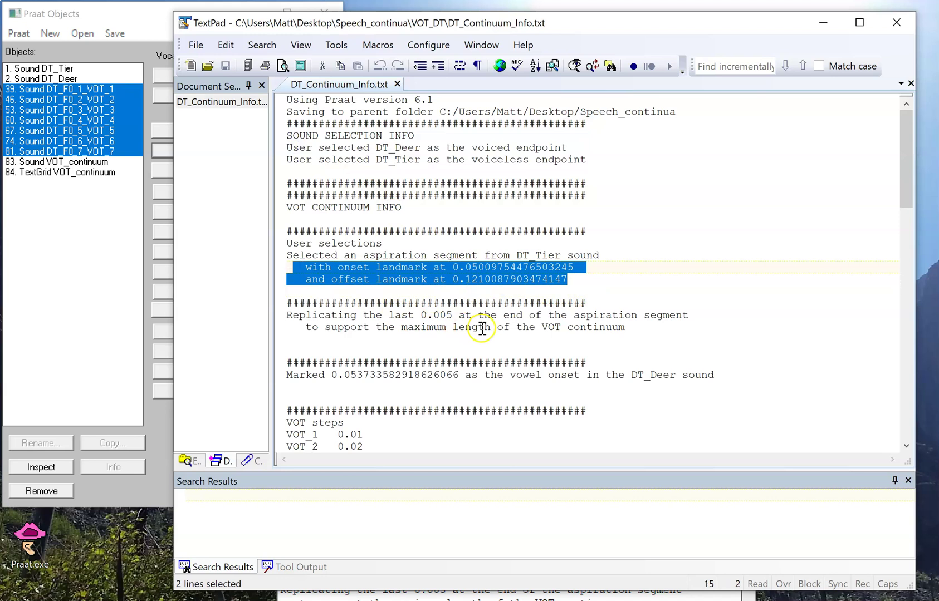
scroll(483, 330, "down", 4)
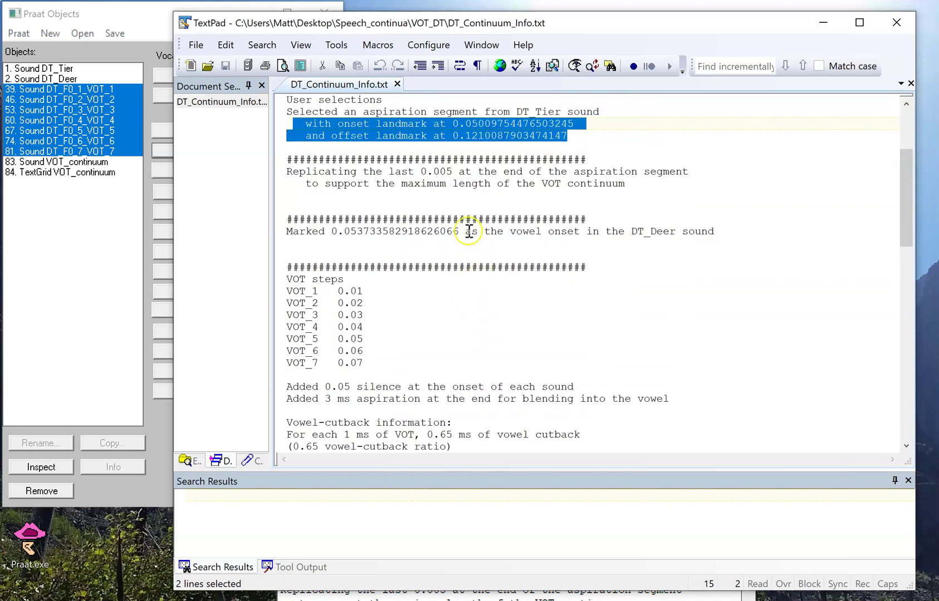
left_click_drag(465, 232, 329, 234)
left_click(478, 314)
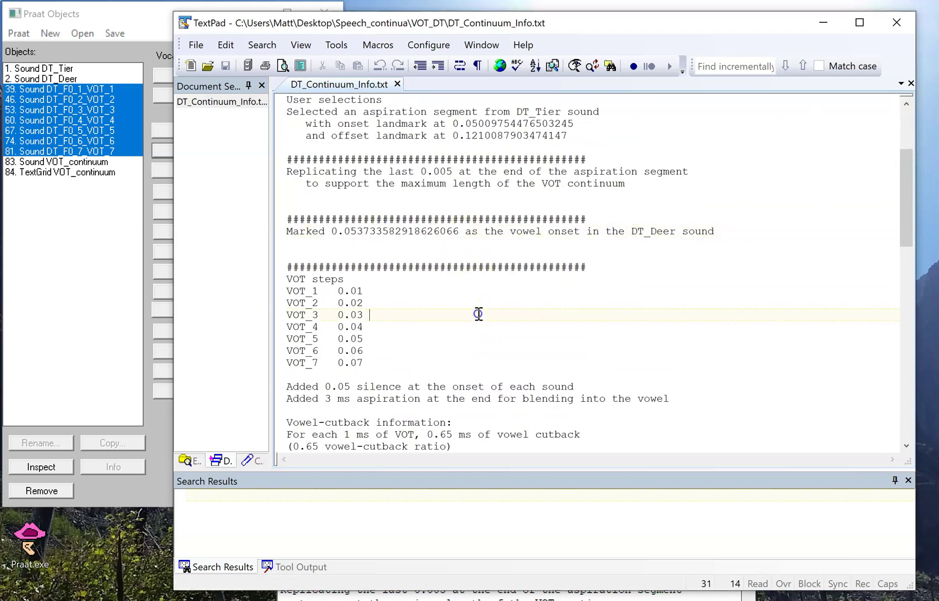
left_click_drag(386, 357, 286, 281)
left_click(418, 322)
Read the remaining silence and vowel-cutback notes at the end of the info file
scroll(468, 335, "down", 3)
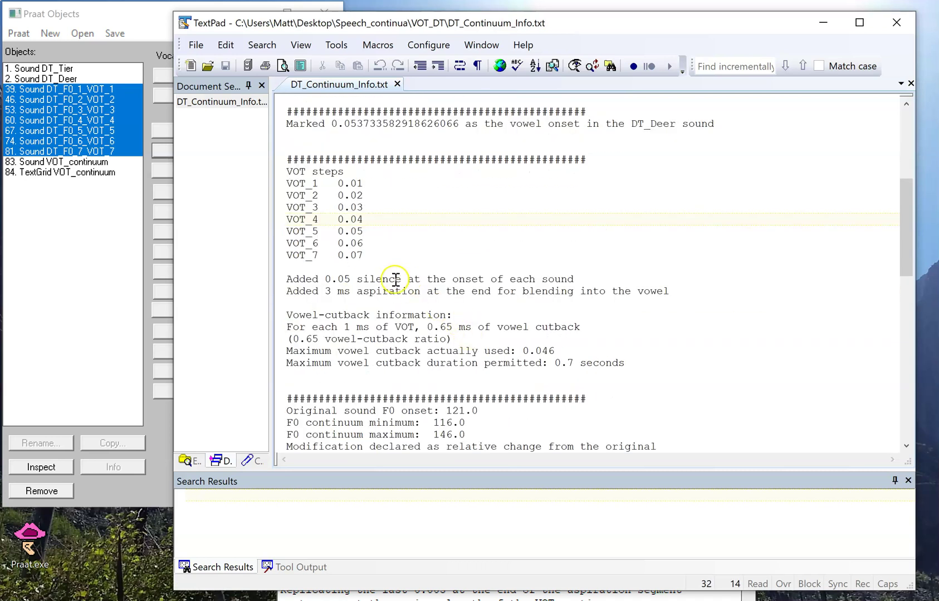
left_click_drag(388, 279, 477, 372)
left_click(479, 376)
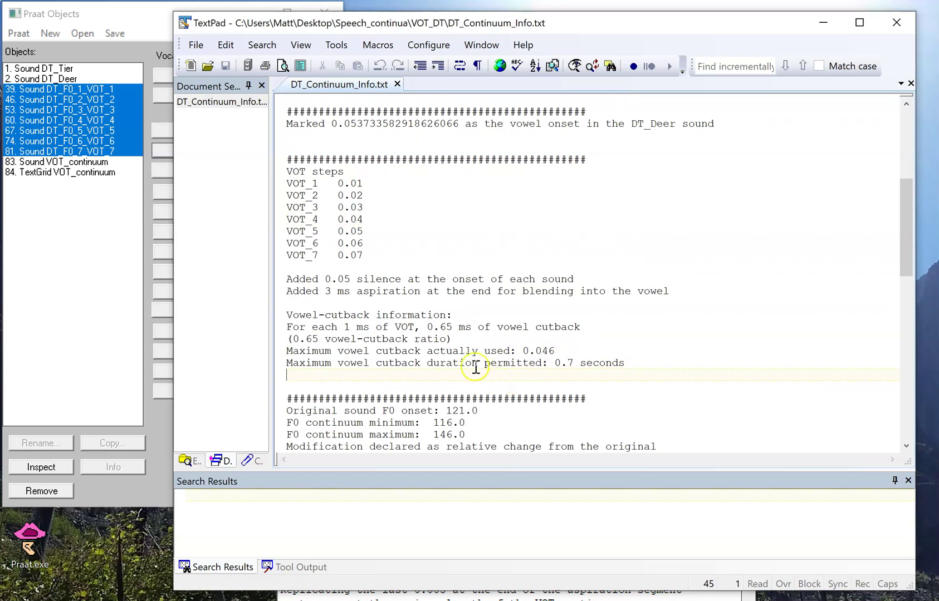
scroll(445, 352, "down", 6)
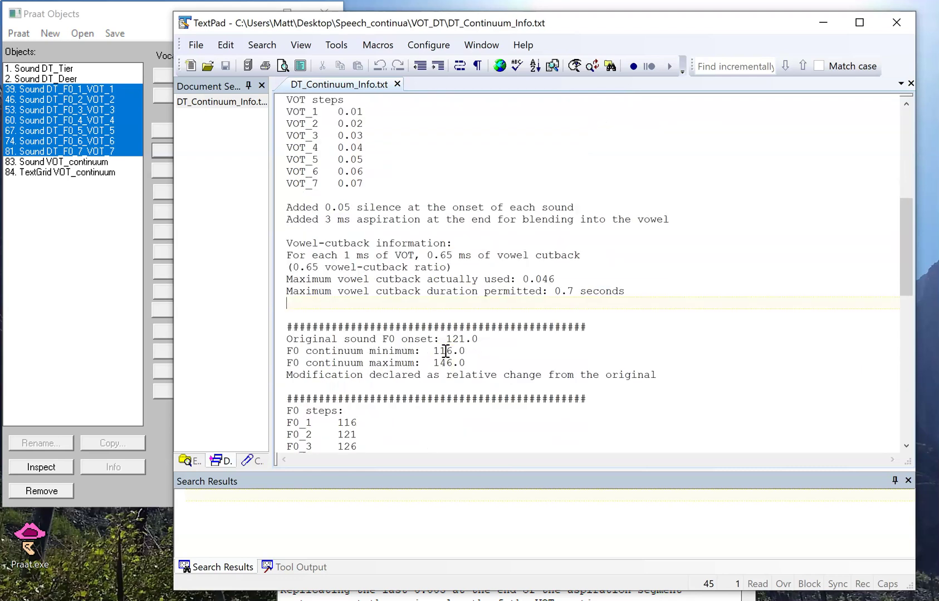
scroll(465, 318, "down", 12)
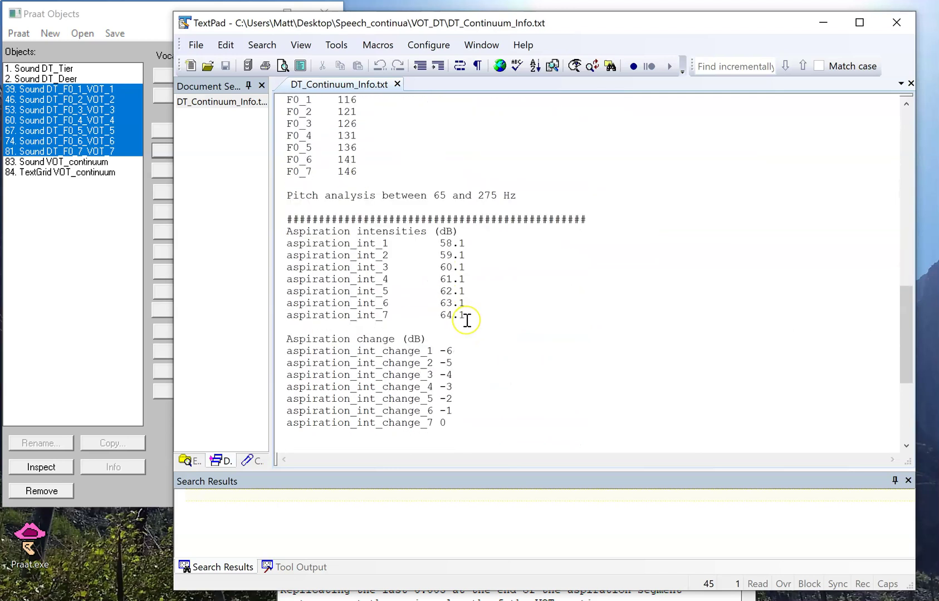
scroll(466, 321, "down", 2)
scroll(496, 320, "up", 20)
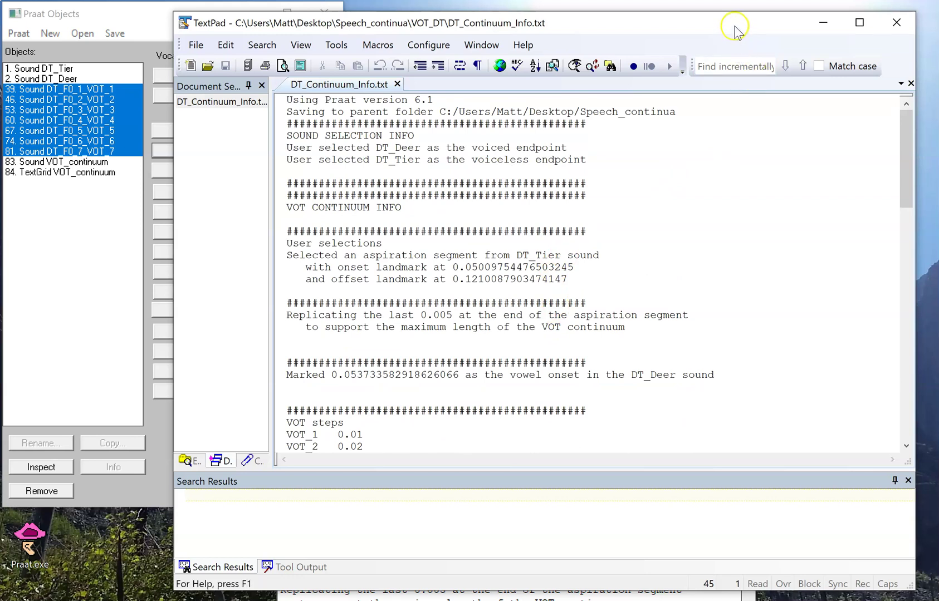
left_click_drag(734, 25, 737, 239)
left_click(598, 263)
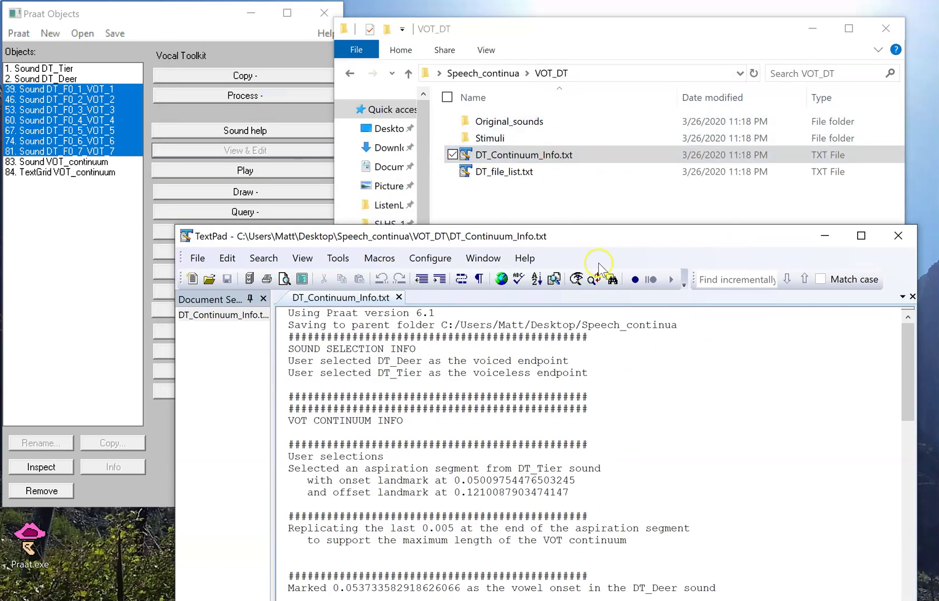
Close TextPad and remove the old continuum objects from the Praat object list
left_click(898, 236)
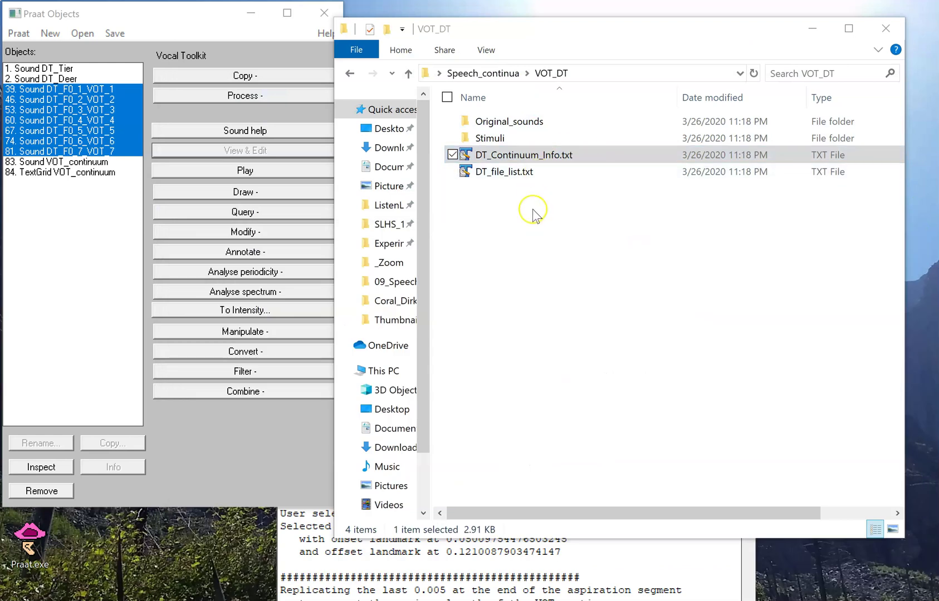
left_click(825, 35)
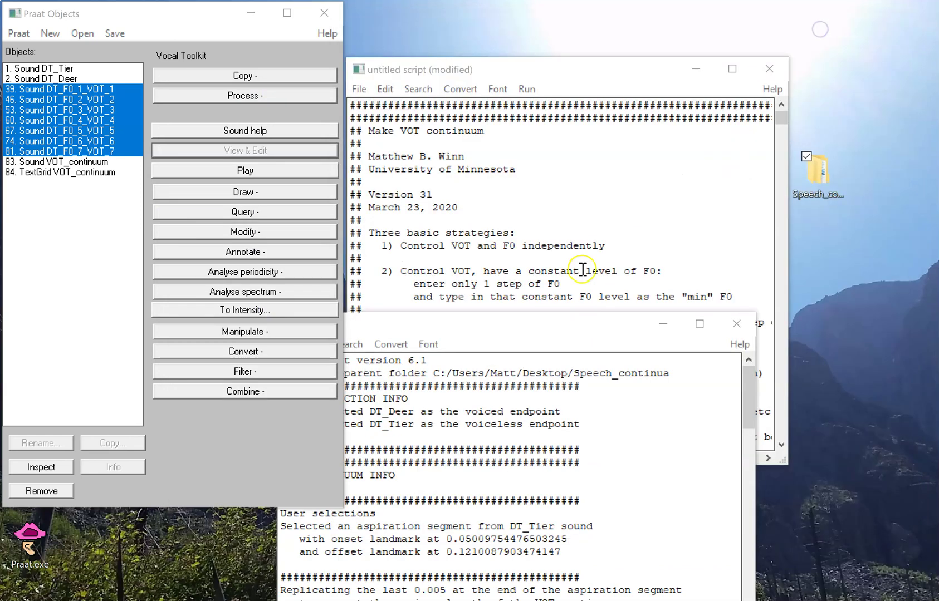
left_click(583, 206)
left_click(76, 89)
left_click(67, 172, "shift")
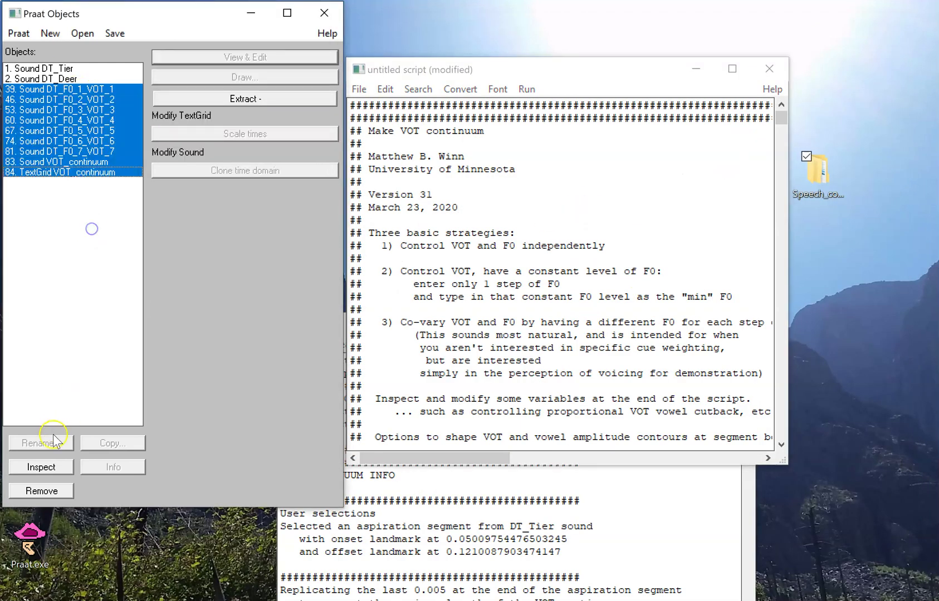
left_click(53, 487)
Rerun the script with VOT and F0 controlled separately, then exit at the VOT_DT overwrite warning
left_click(541, 184)
key("ctrl+r")
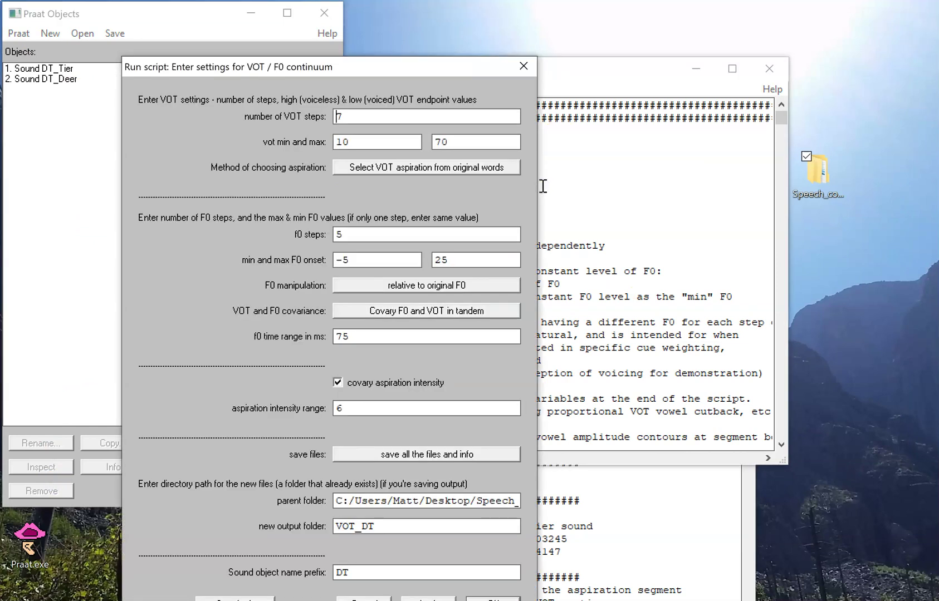
left_click(458, 171)
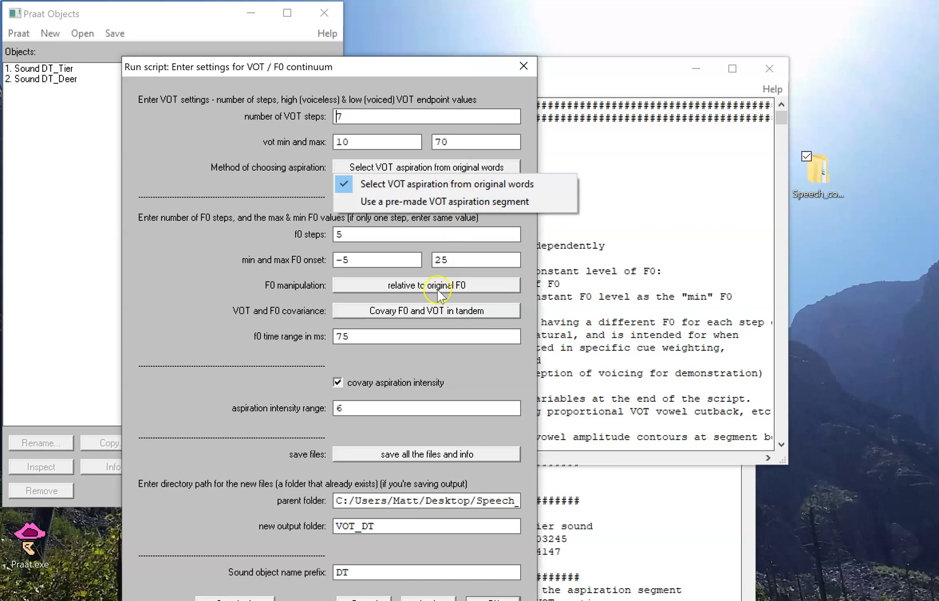
left_click(438, 315)
left_click(437, 328)
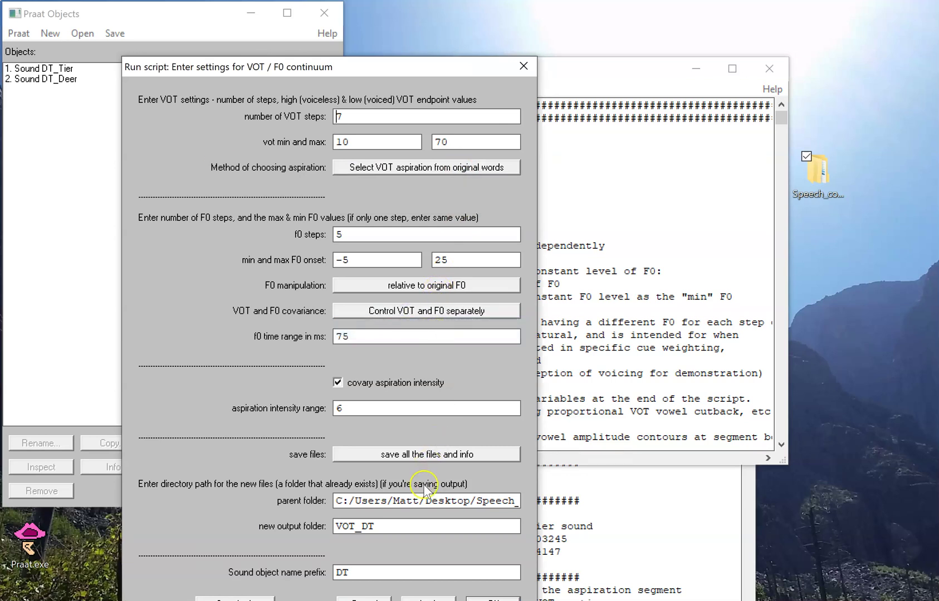
left_click_drag(403, 67, 625, 15)
left_click_drag(629, 476, 552, 473)
left_click(628, 475)
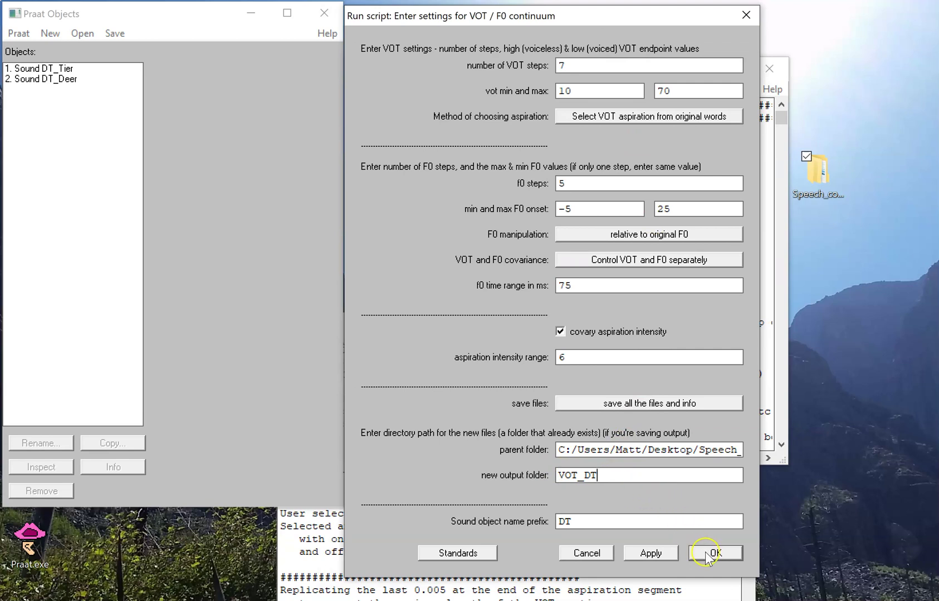
left_click(707, 554)
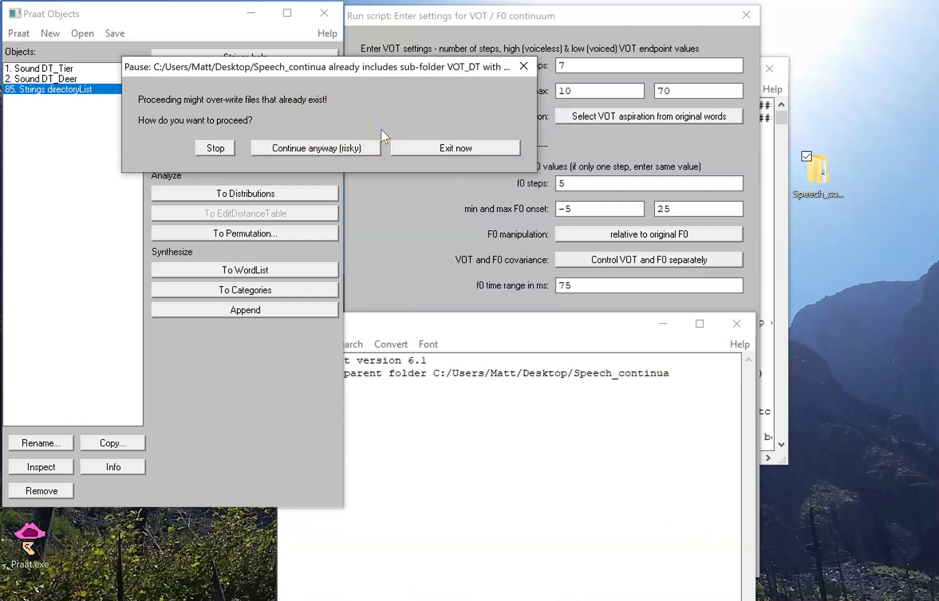
left_click(434, 149)
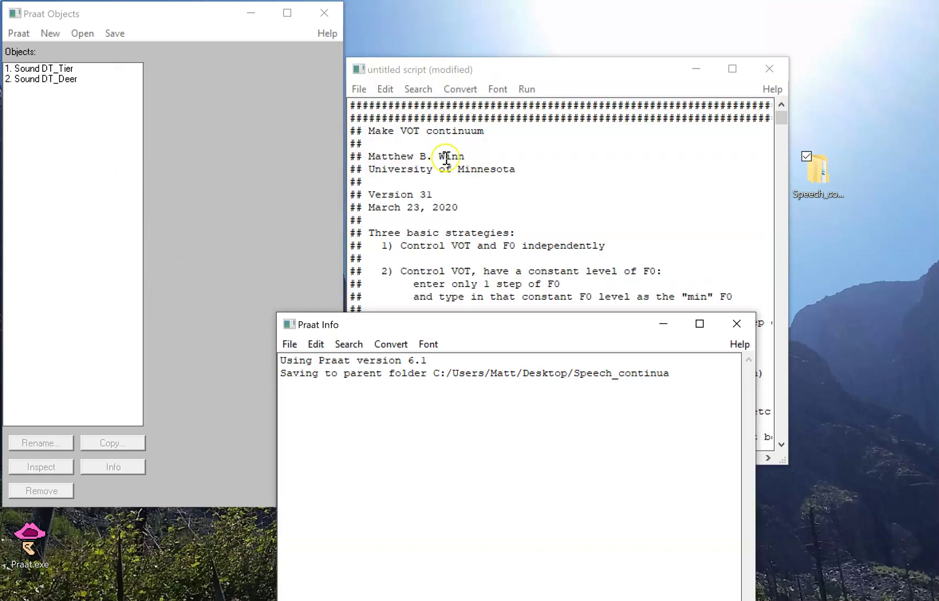
Run with separate VOT/F0 control into output folder VOT_DT_orthogonal, check the folder, and continue
left_click(446, 158)
key("ctrl+r")
left_click_drag(401, 68, 609, 21)
left_click(607, 266)
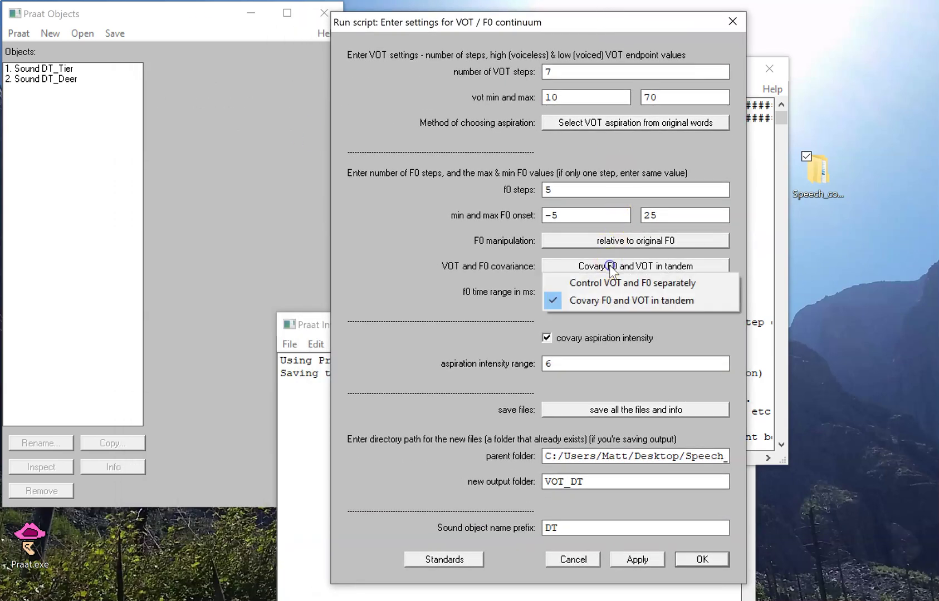
left_click(608, 282)
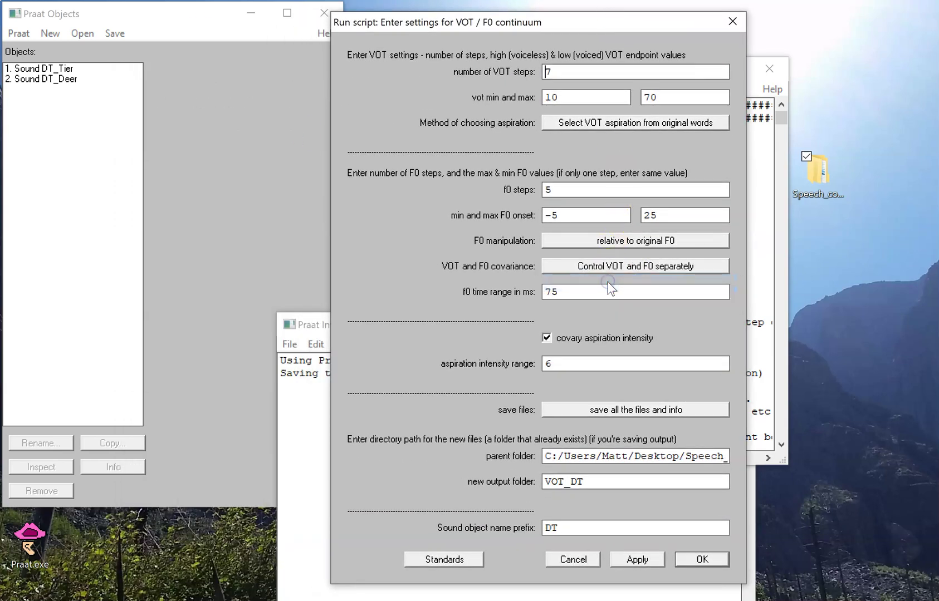
left_click(605, 480)
left_click(703, 561)
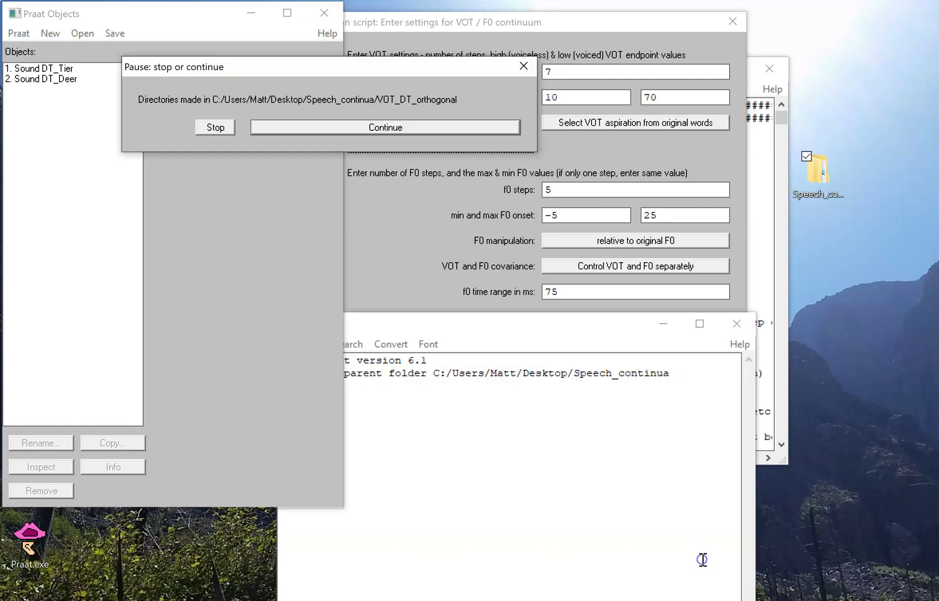
double_click(816, 170)
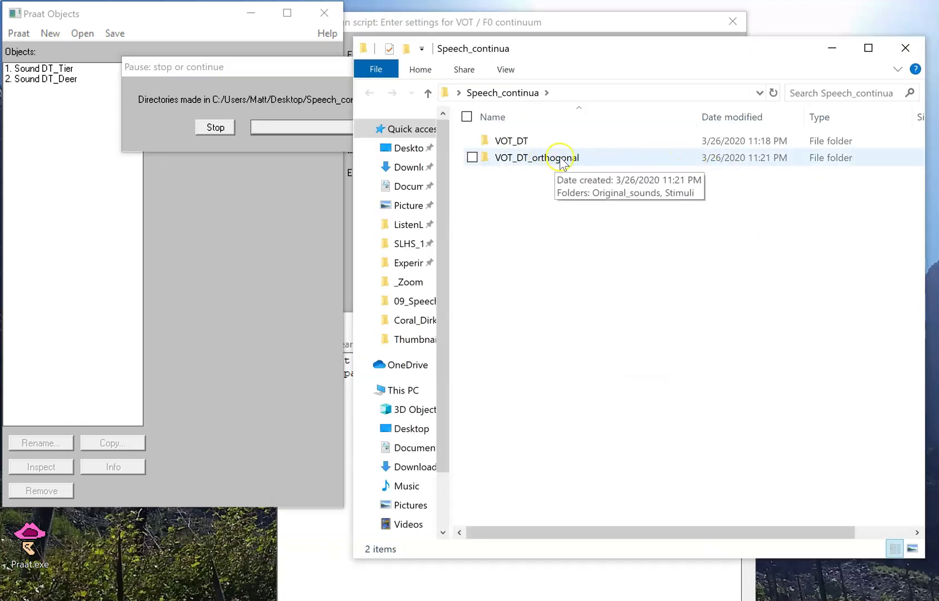
left_click(905, 48)
left_click(383, 126)
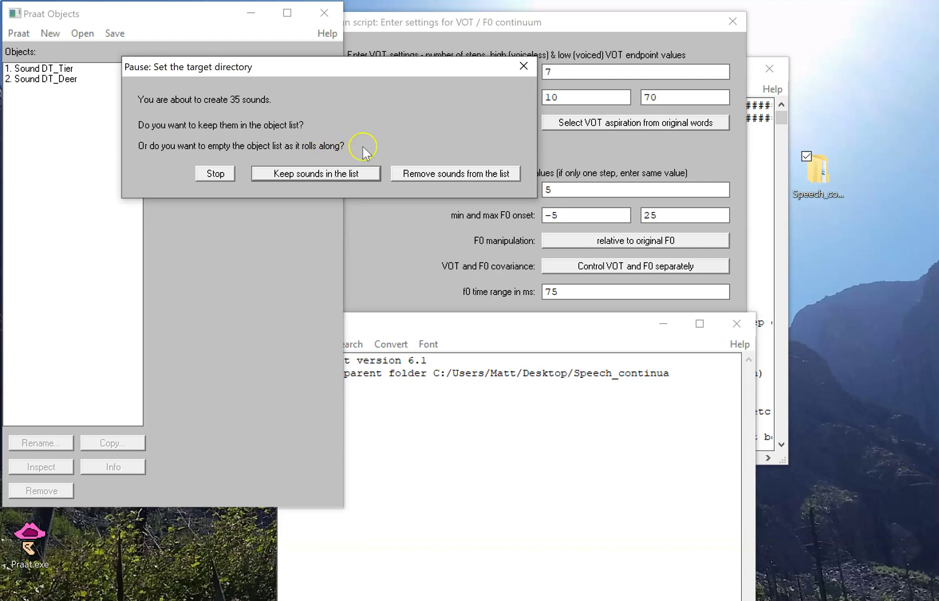
Remove new sounds from the list, confirm DT_Deer and DT_Tier, and mark burst, aspiration end, vowel onset
left_click(446, 175)
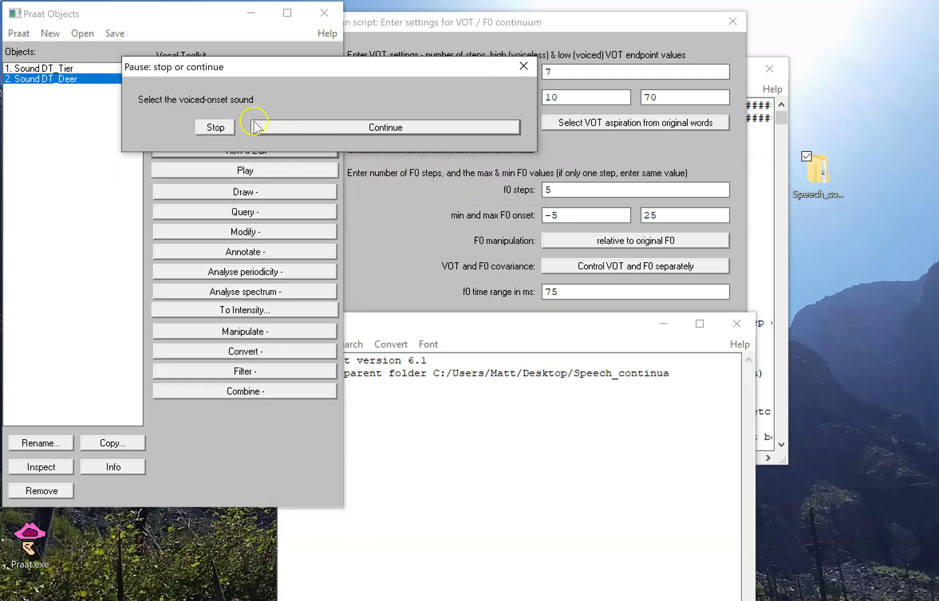
left_click(293, 132)
left_click(294, 128)
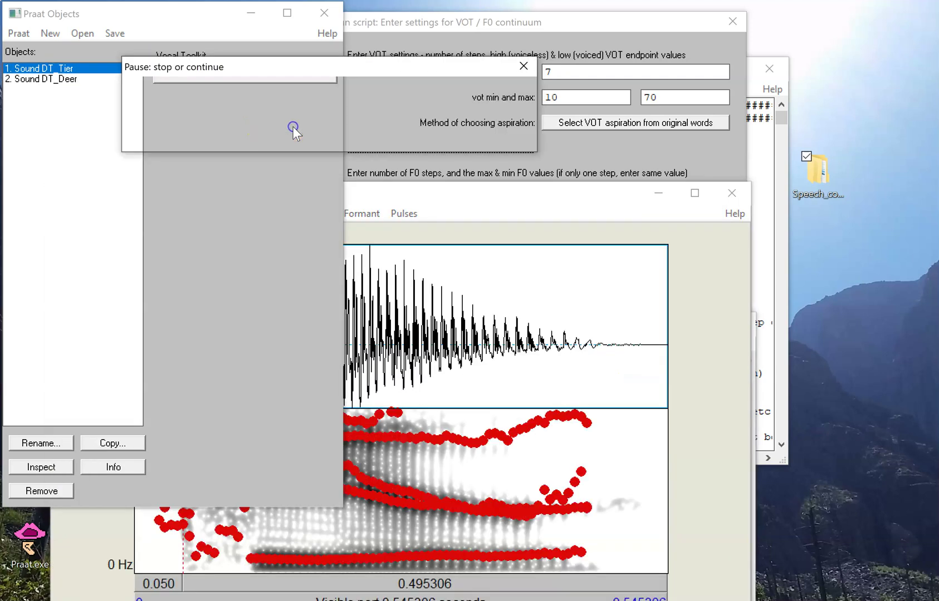
left_click_drag(392, 193, 441, 159)
left_click(363, 128)
left_click(363, 128)
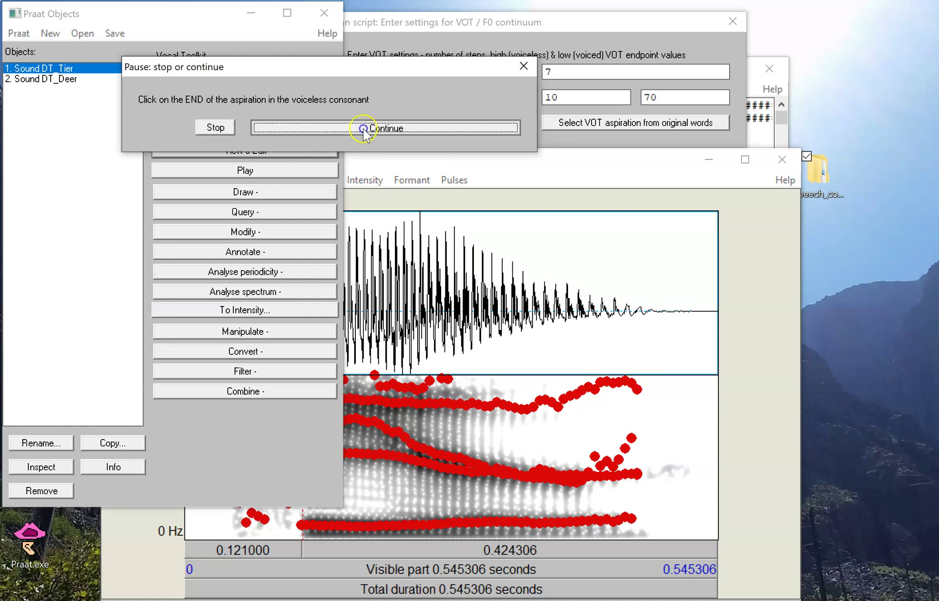
left_click(363, 128)
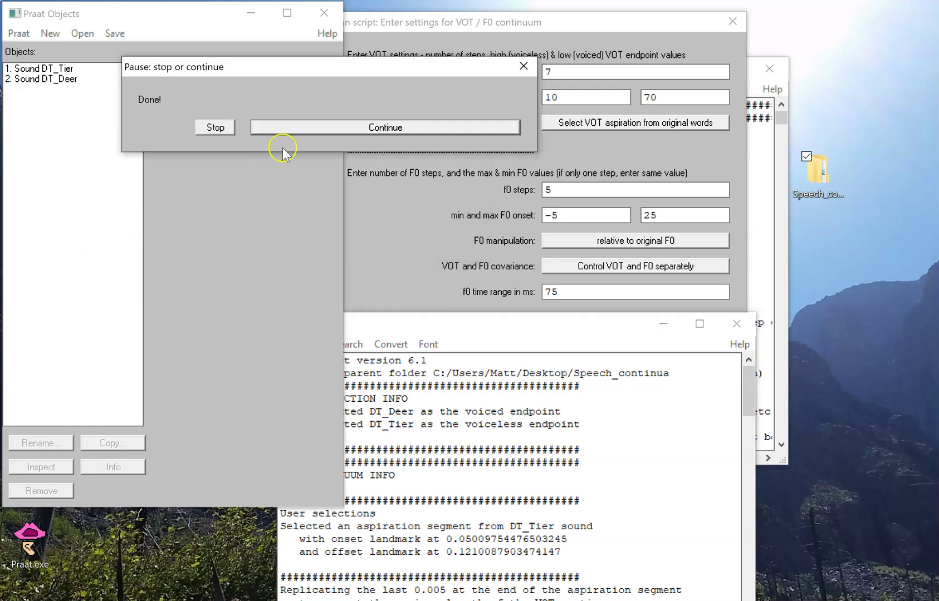
left_click(298, 128)
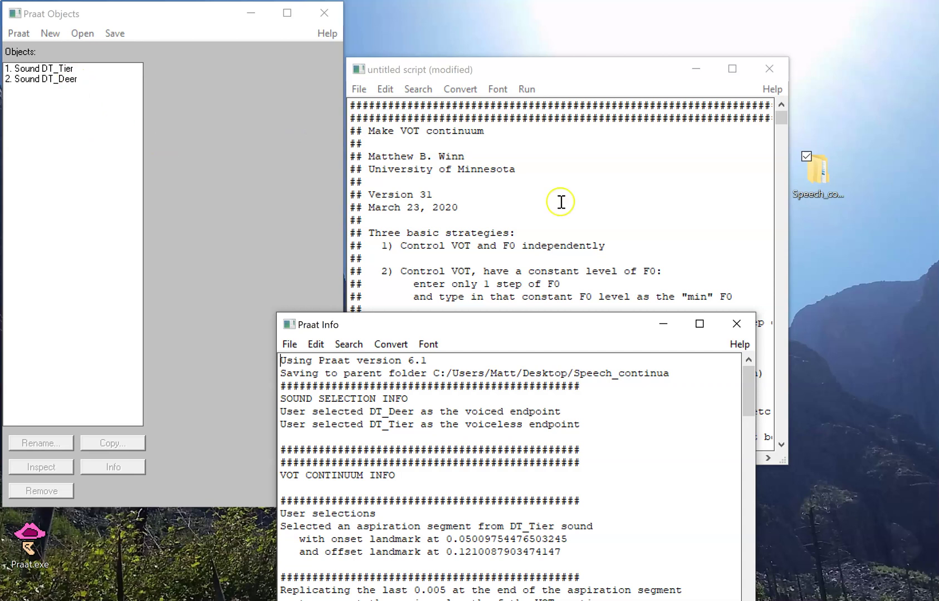
Check the 35 WAV stimuli in VOT_DT_orthogonal's Stimuli folder
double_click(828, 182)
double_click(606, 179)
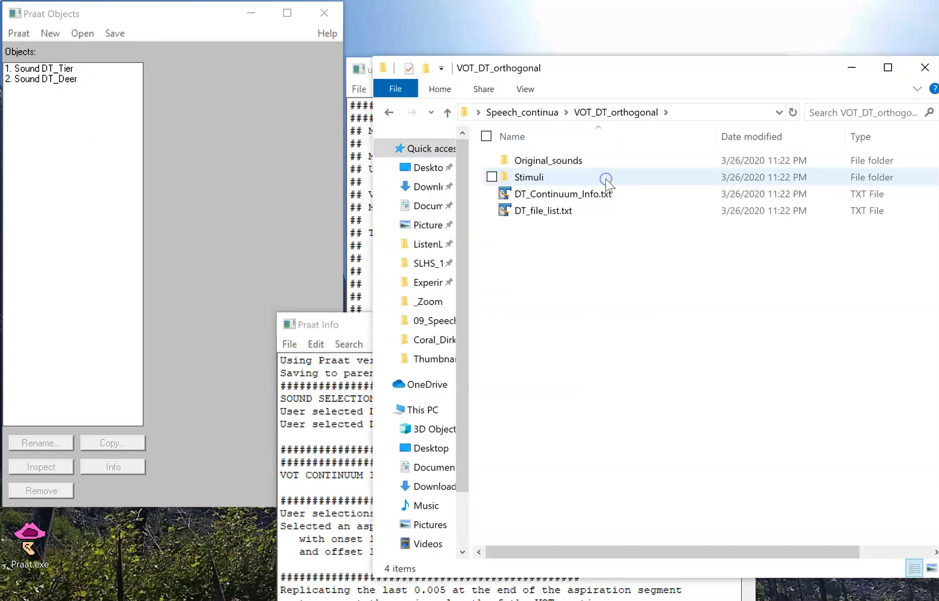
double_click(606, 180)
scroll(615, 284, "down", 3)
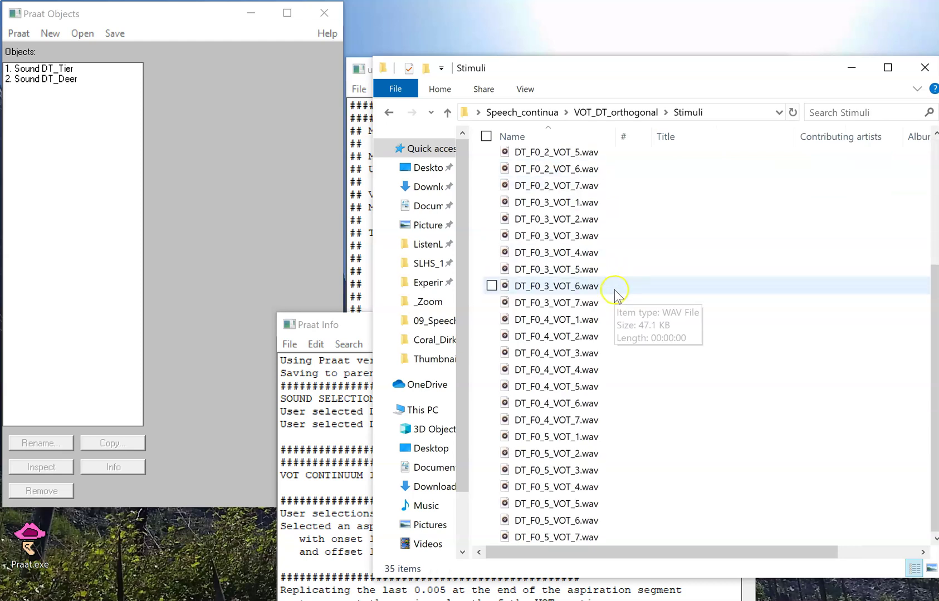
scroll(618, 287, "up", 3)
left_click(620, 114)
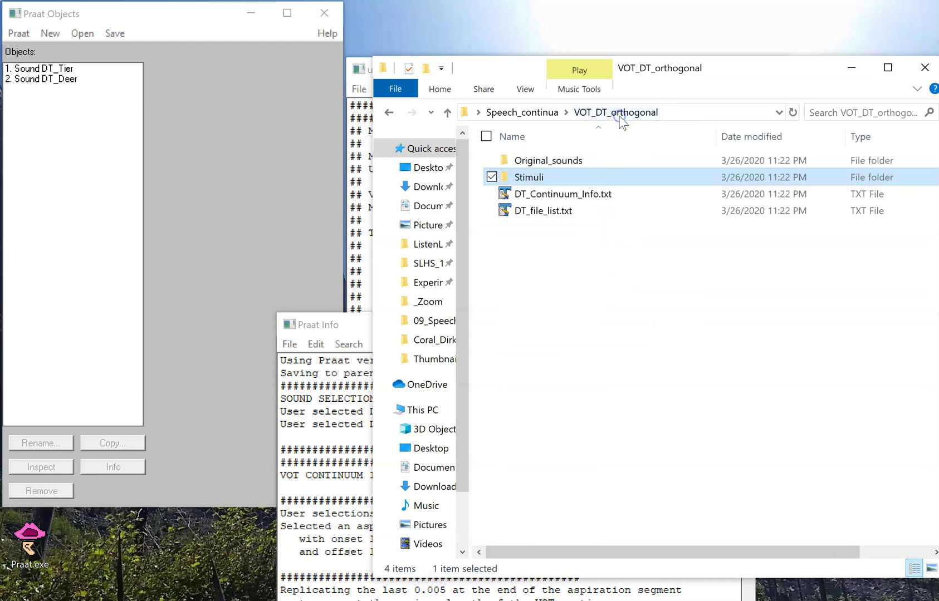
Review DT_Continuum_Info.txt's seven VOT steps and five F0 steps (116–146)
double_click(595, 193)
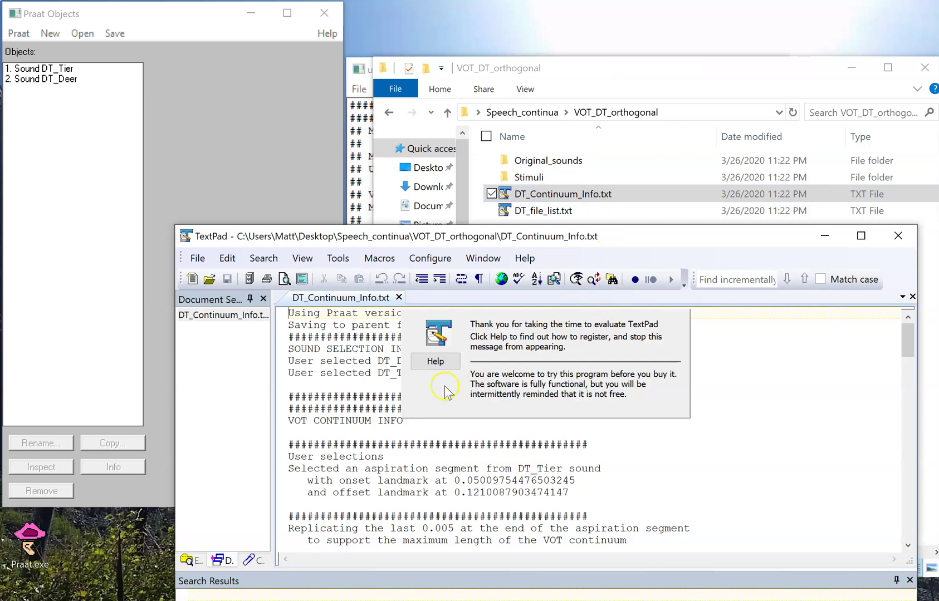
scroll(396, 425, "down", 7)
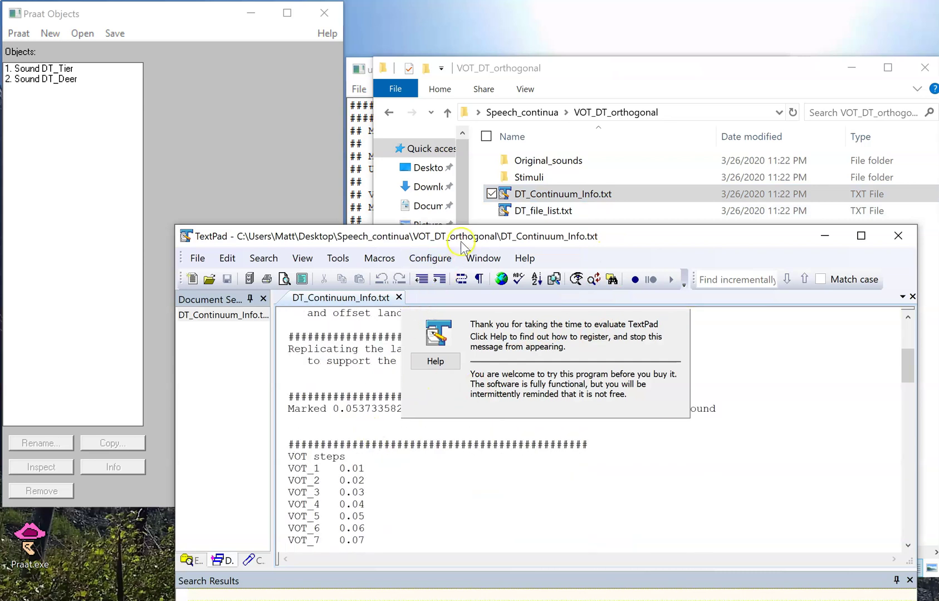
left_click_drag(462, 246, 465, 139)
scroll(334, 362, "down", 9)
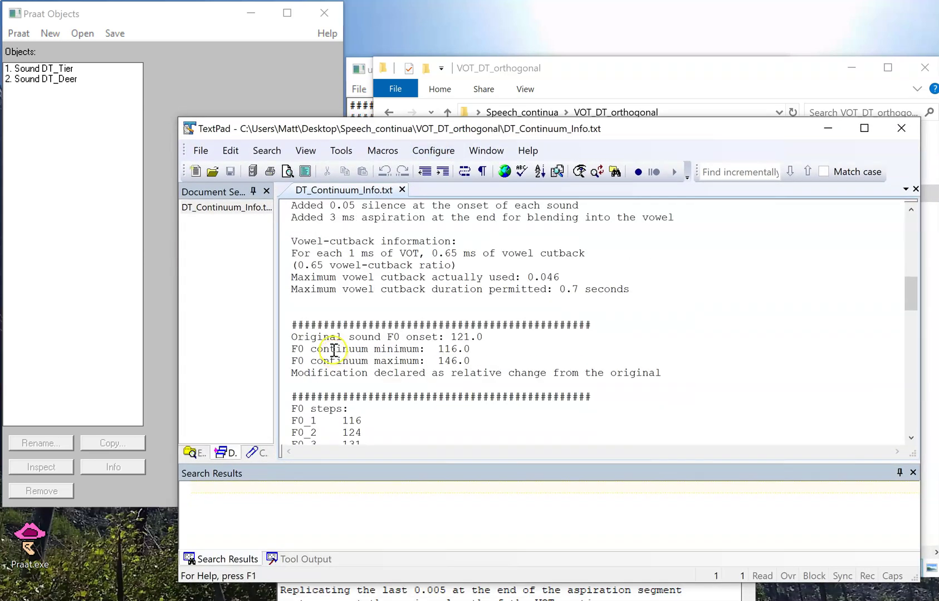
scroll(387, 362, "up", 6)
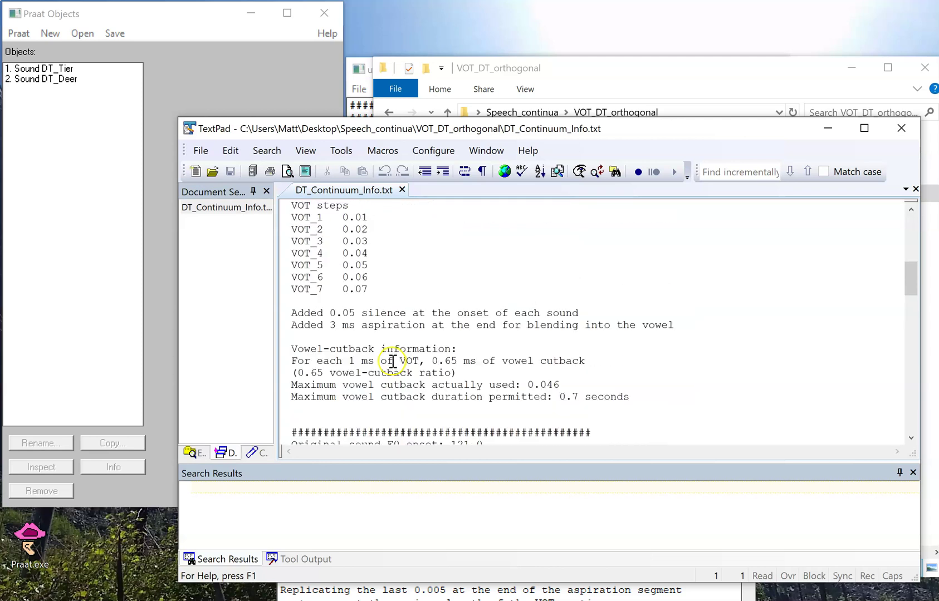
left_click_drag(391, 322, 292, 252)
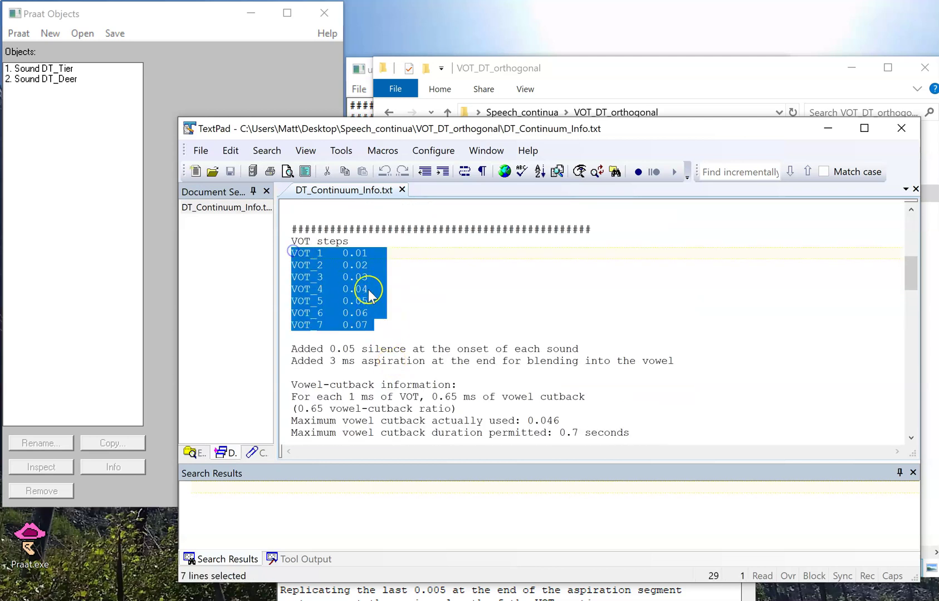
scroll(376, 300, "down", 6)
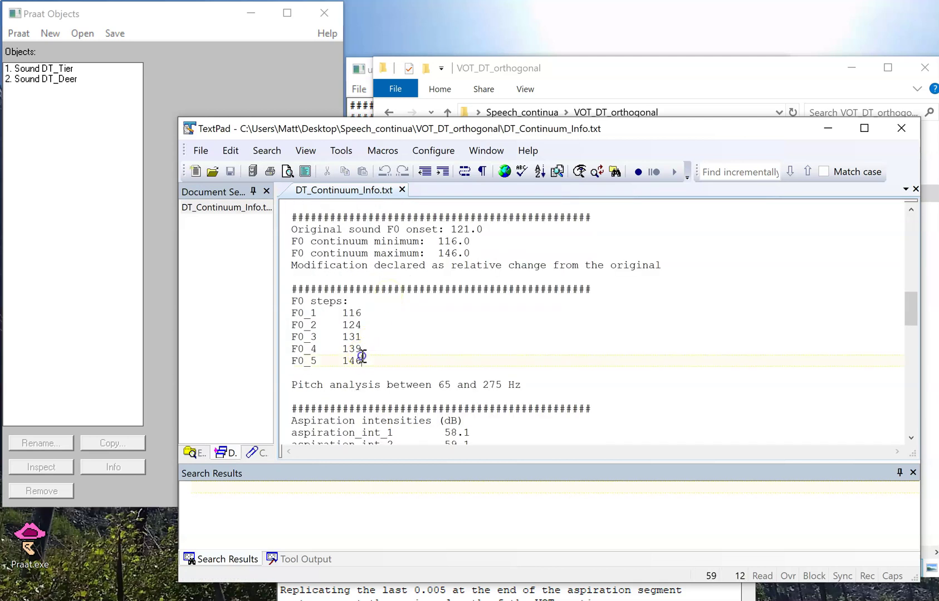
left_click_drag(368, 361, 291, 318)
left_click(405, 347)
Close the continuum info file in TextPad, minimize the folder window, and return to the Make VOT continuum script editor
left_click(901, 128)
left_click(851, 70)
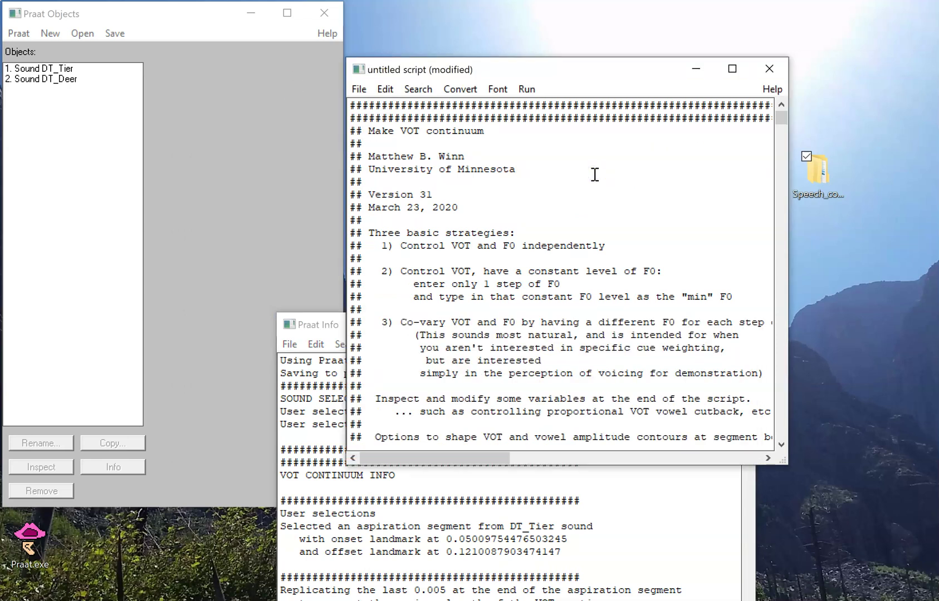
left_click(587, 178)
left_click(555, 188)
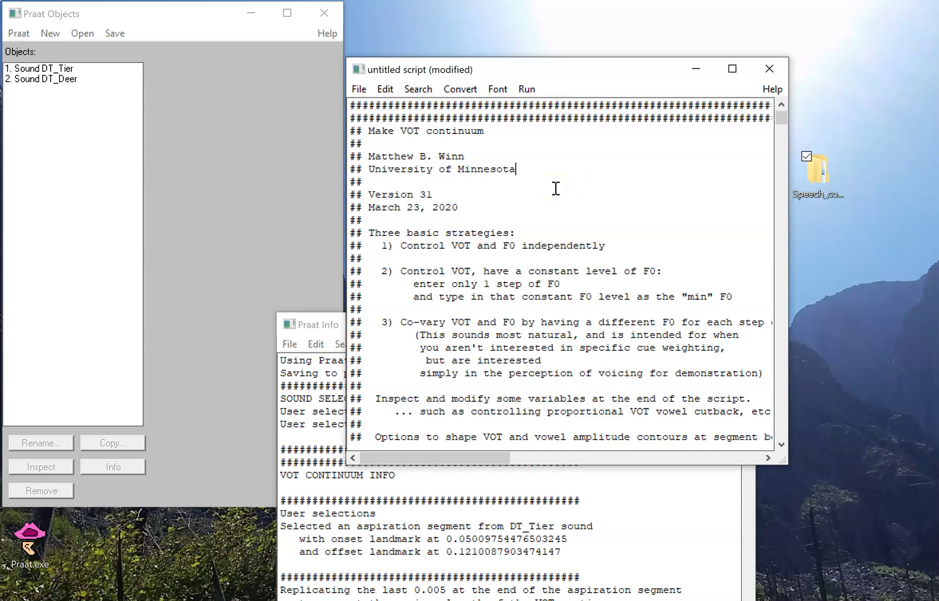